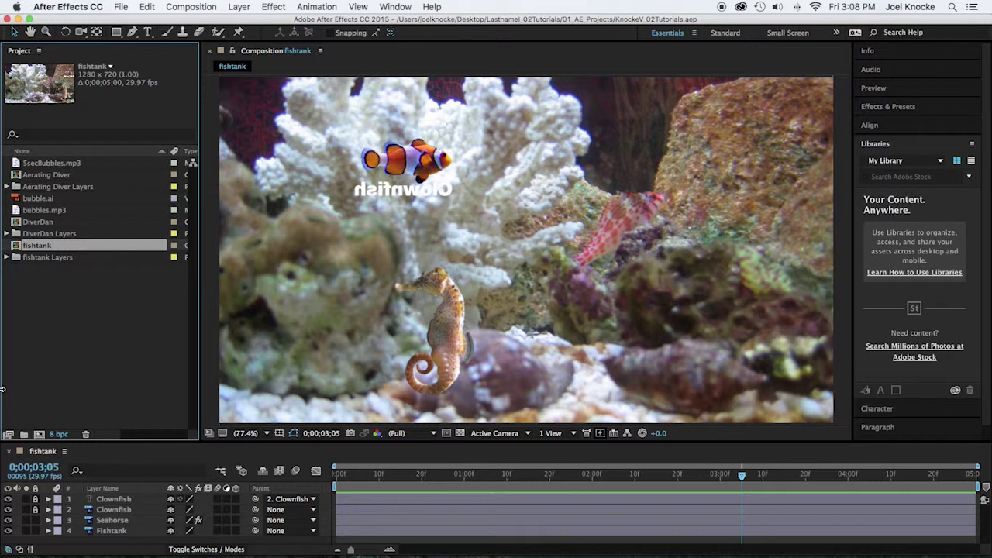
Open the Aerating Diver composition and replace its Diver layer's source with the DiverDan composition.
click(28, 176)
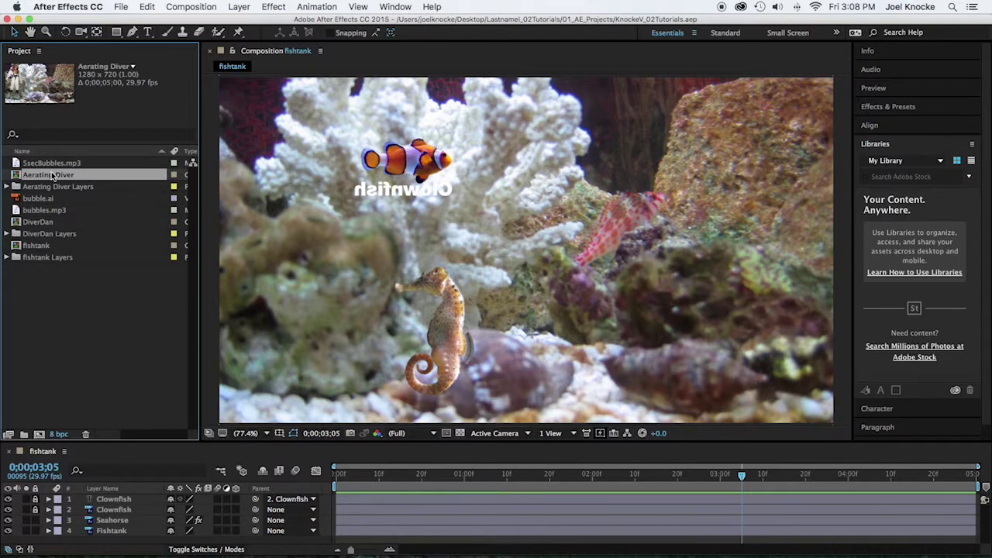
double_click(19, 178)
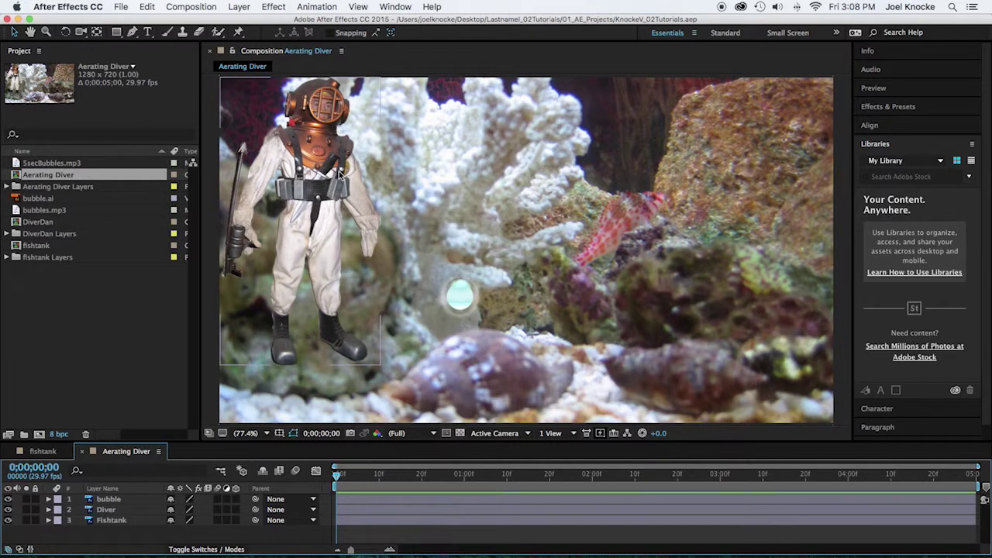
click(123, 511)
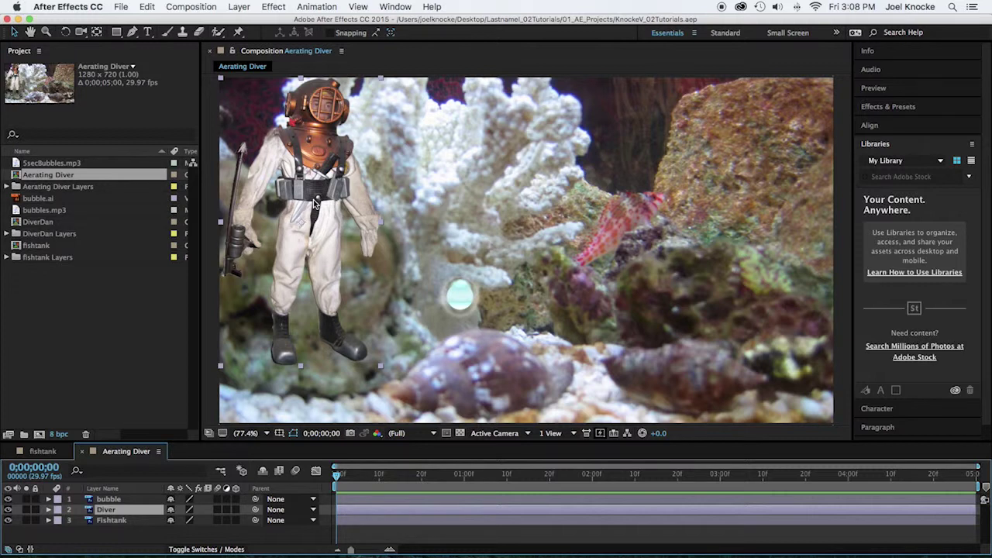
click(28, 223)
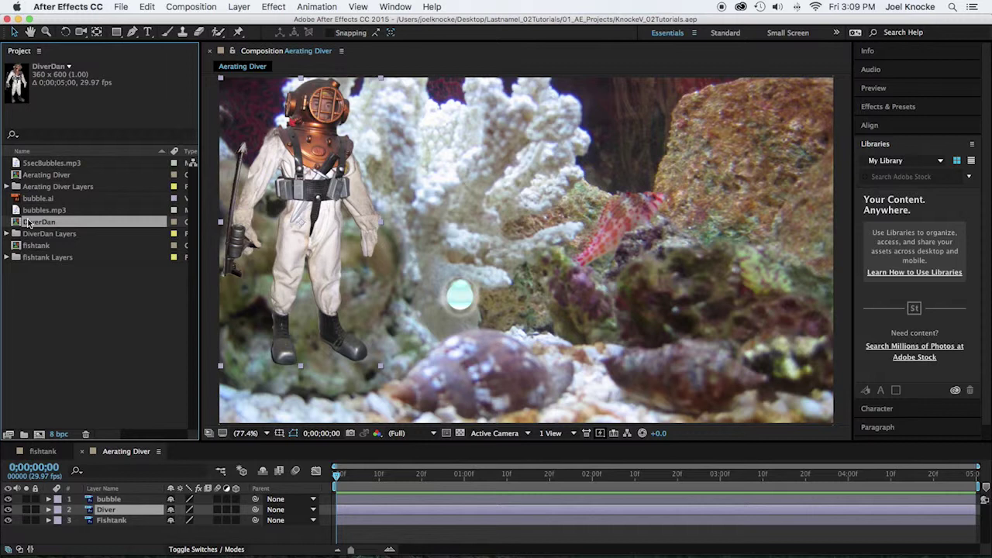
drag(28, 223, 106, 510)
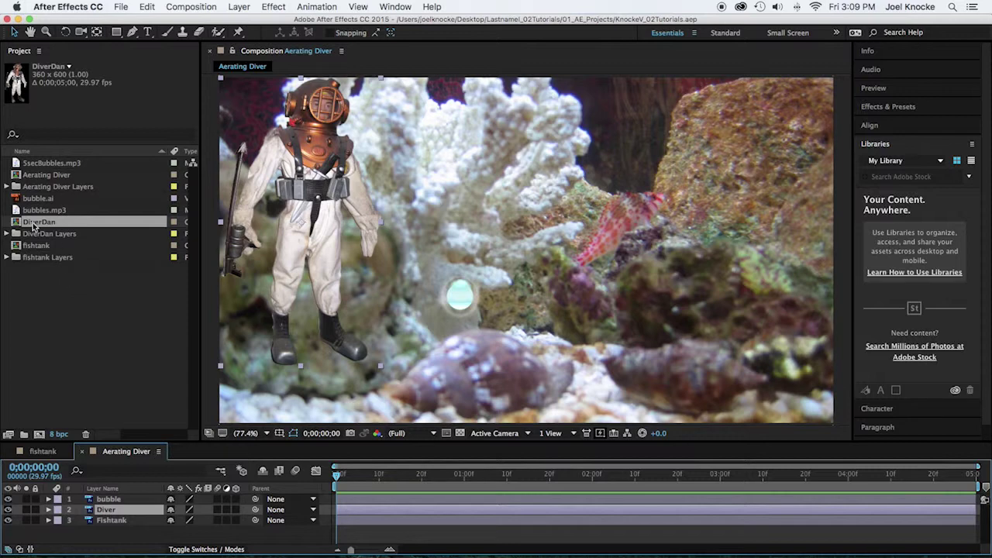
mouse_move(33, 226)
mouse_down()
mouse_move(24, 225)
mouse_move(34, 226)
mouse_up()
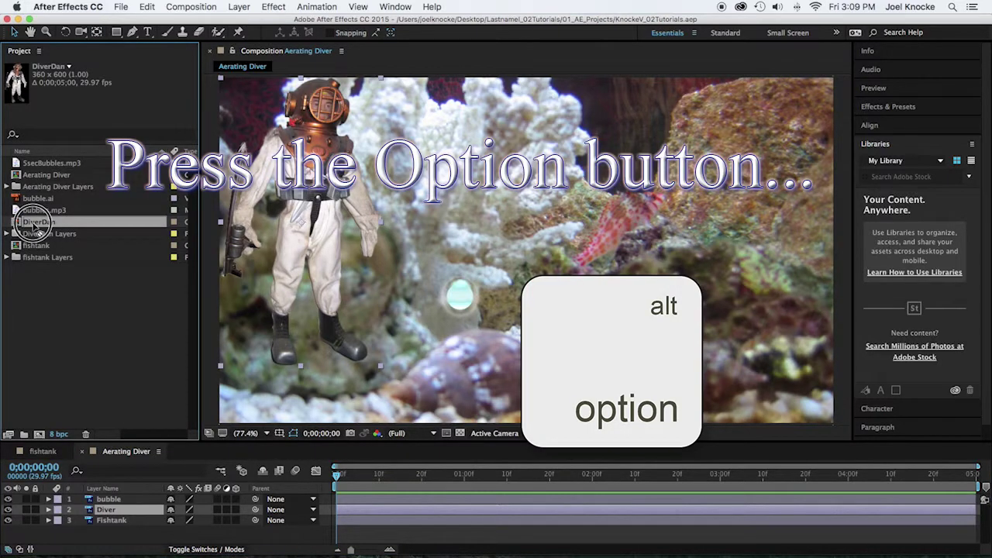
drag(34, 225, 106, 513)
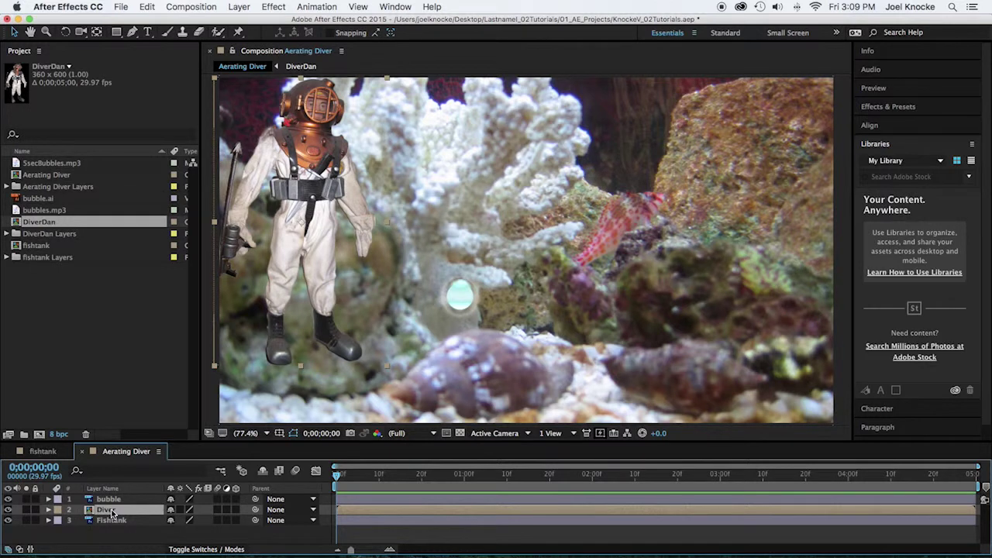
Check the layers' source names, restore the layer names, and save the project.
click(116, 489)
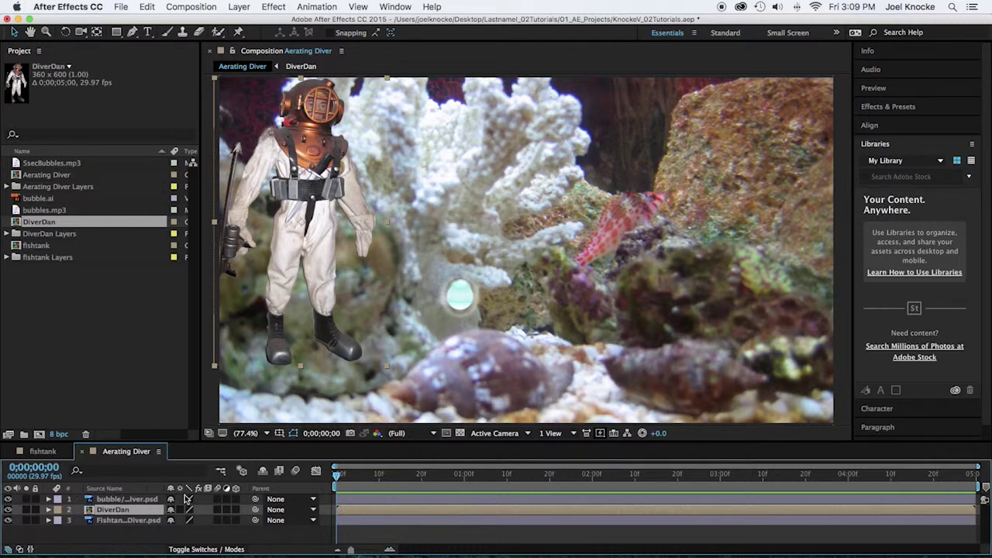
click(124, 489)
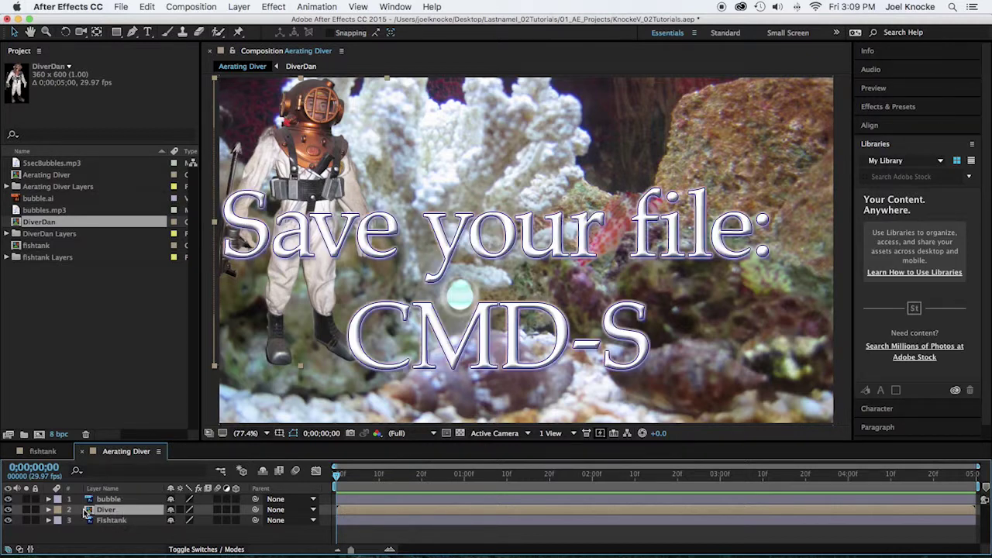
key(super+s)
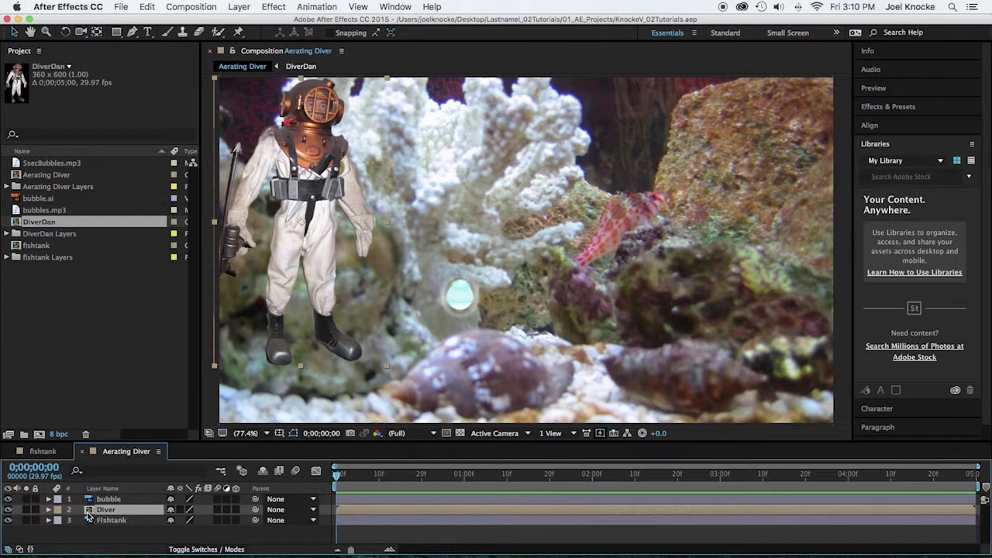
Open the nested DiverDan composition from the Diver layer and set its size to 800 x 800 px with the aspect ratio unlocked.
double_click(90, 511)
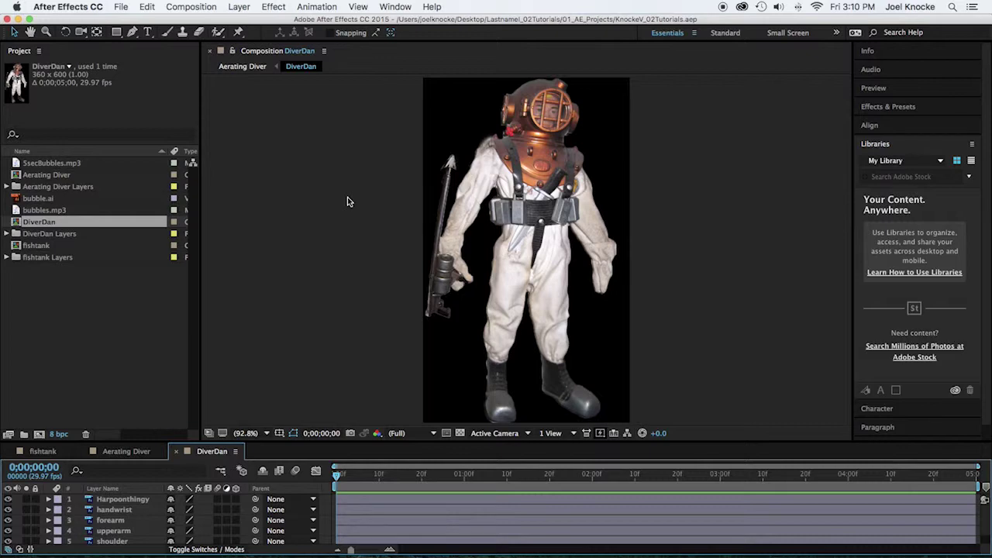
click(204, 7)
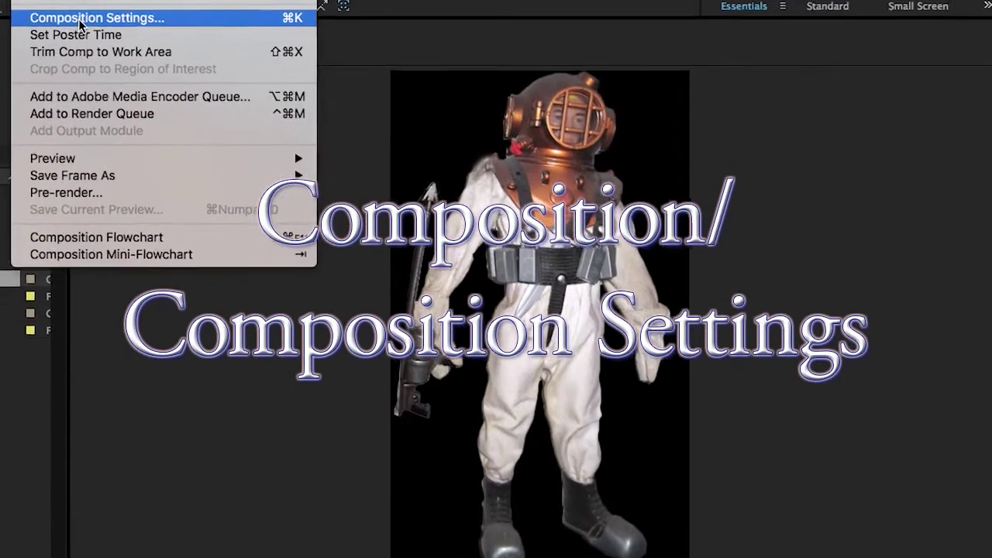
click(33, 16)
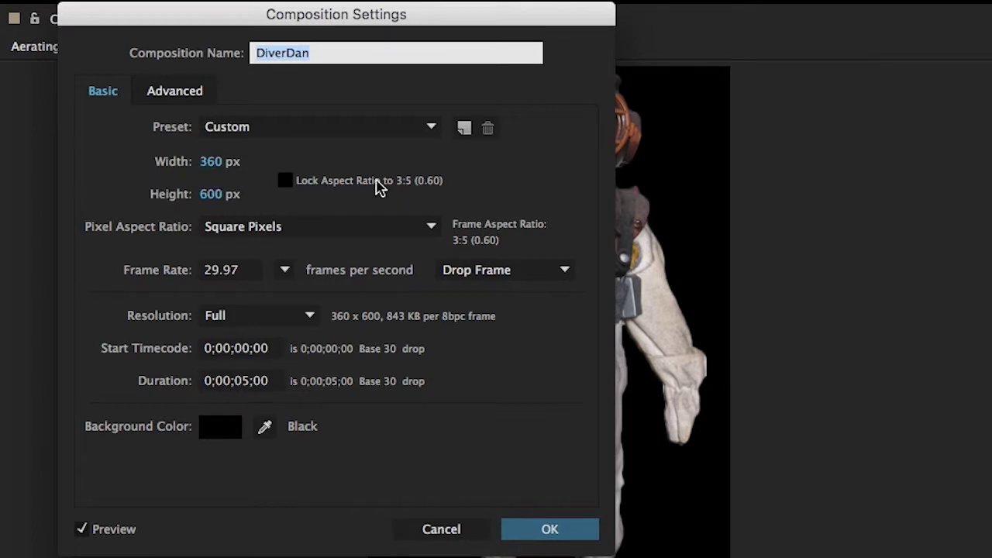
click(287, 184)
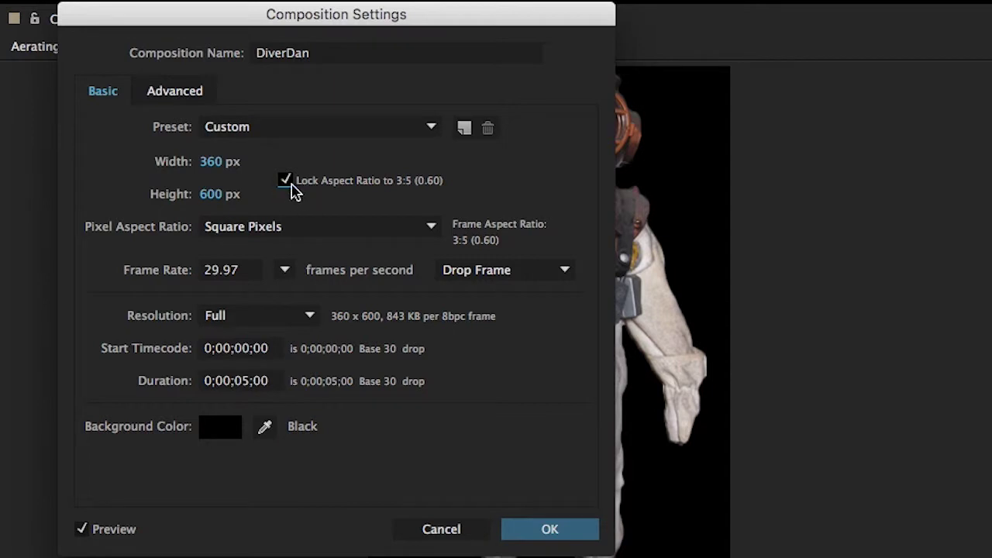
click(286, 182)
click(210, 163)
key(Up)
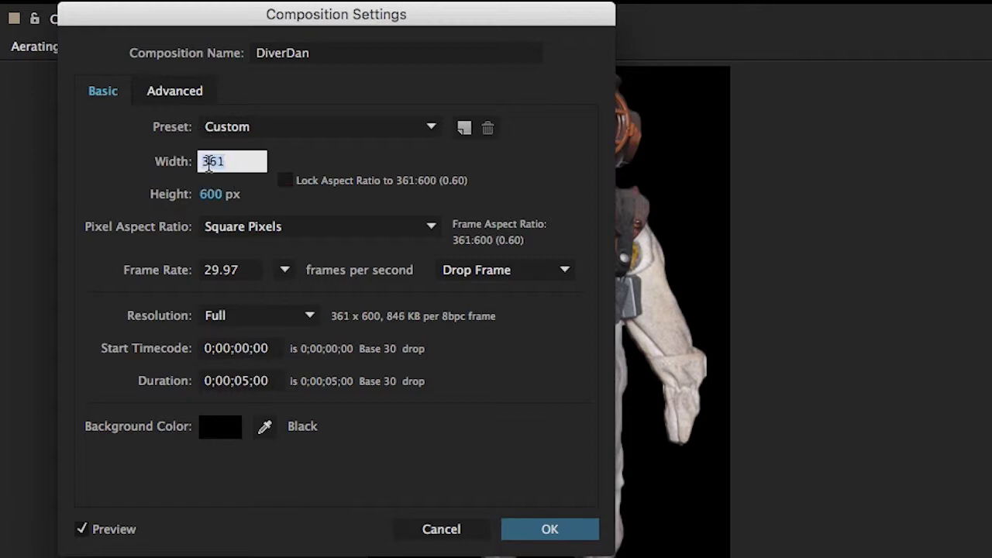
text(800)
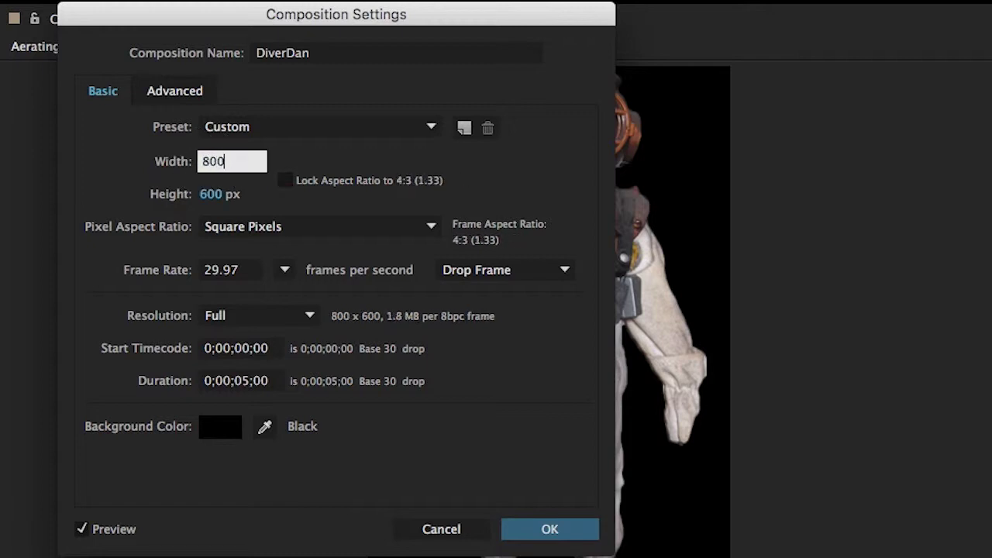
click(204, 196)
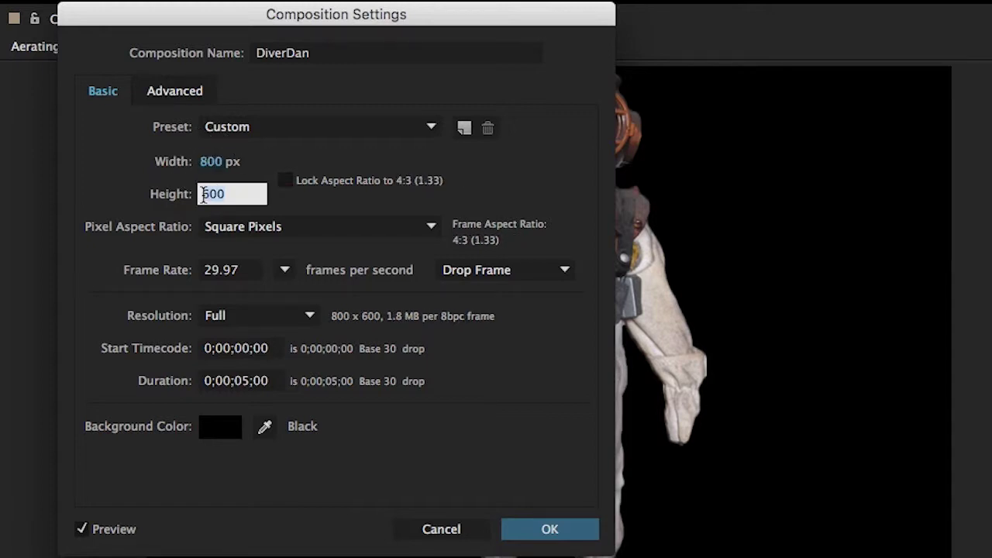
text(800)
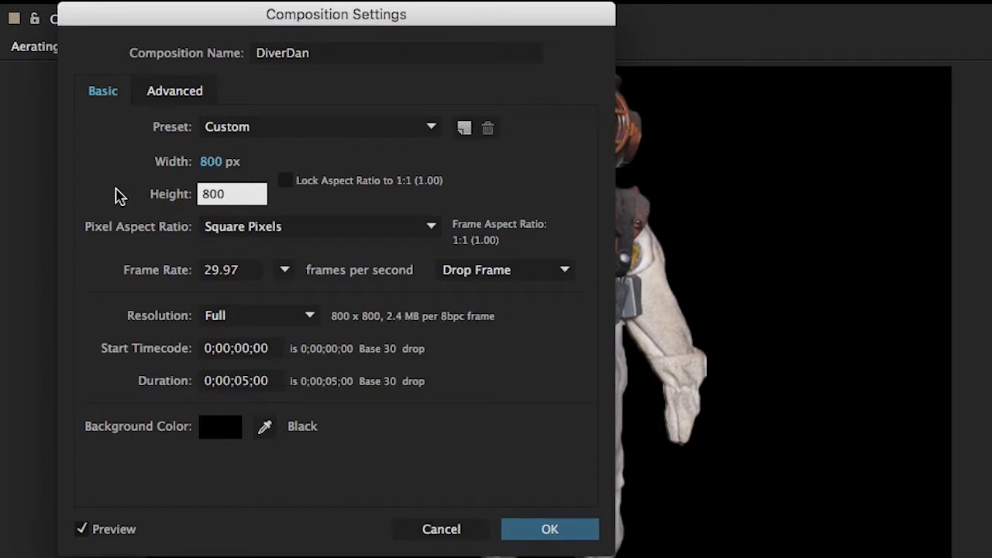
click(553, 431)
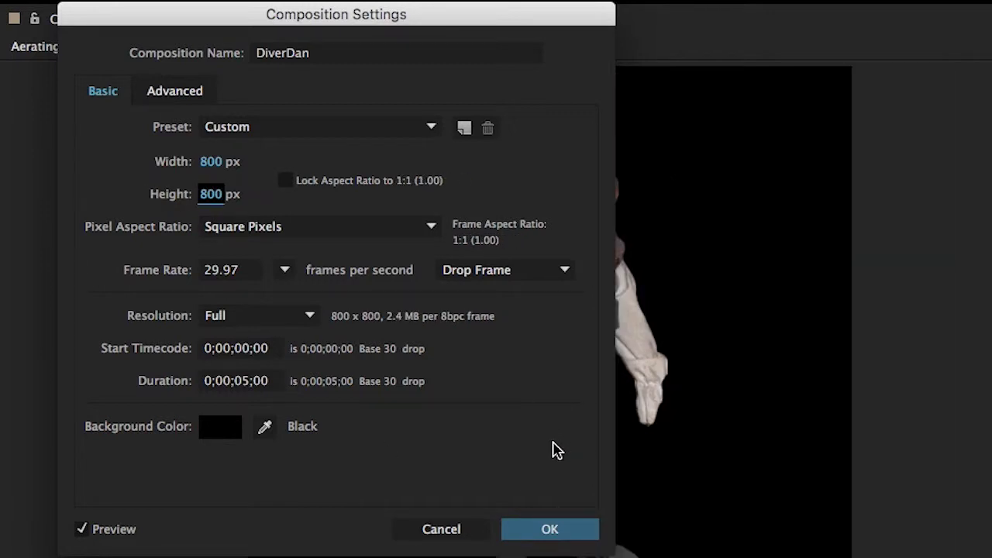
click(571, 523)
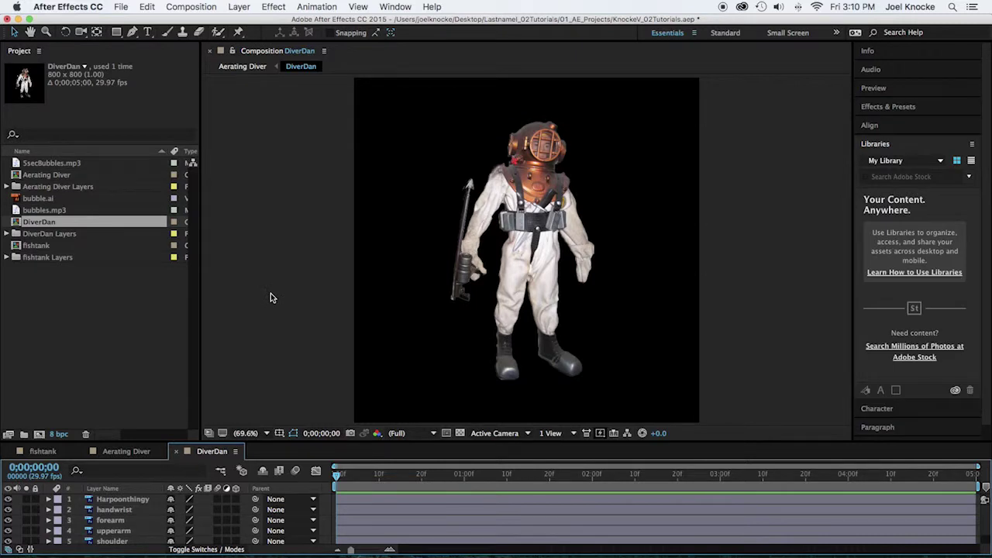
Move the anchor point of the Harpoonthingy layer to the gripping hand and that of the handwrist layer to the wrist.
drag(304, 443, 307, 341)
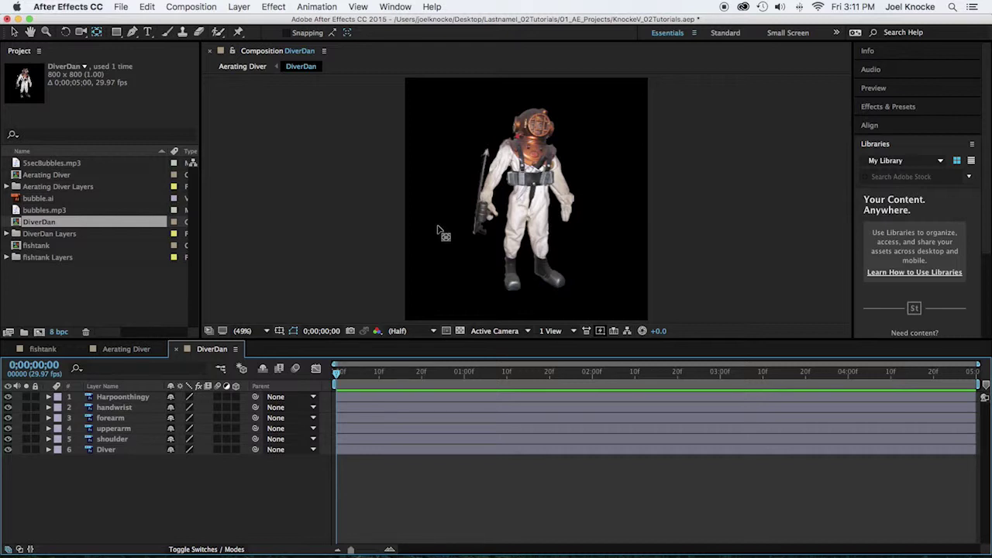
click(465, 232)
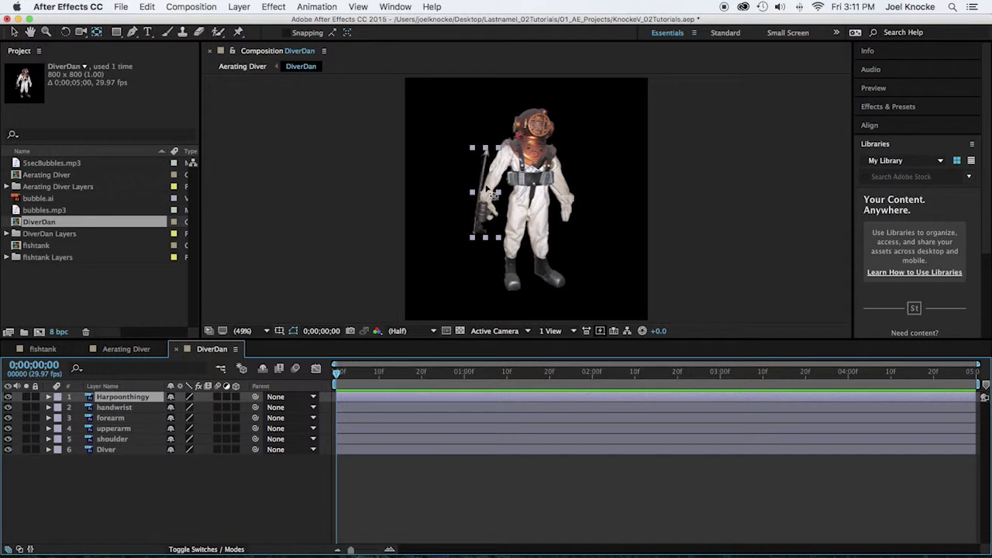
key(y)
drag(487, 194, 487, 216)
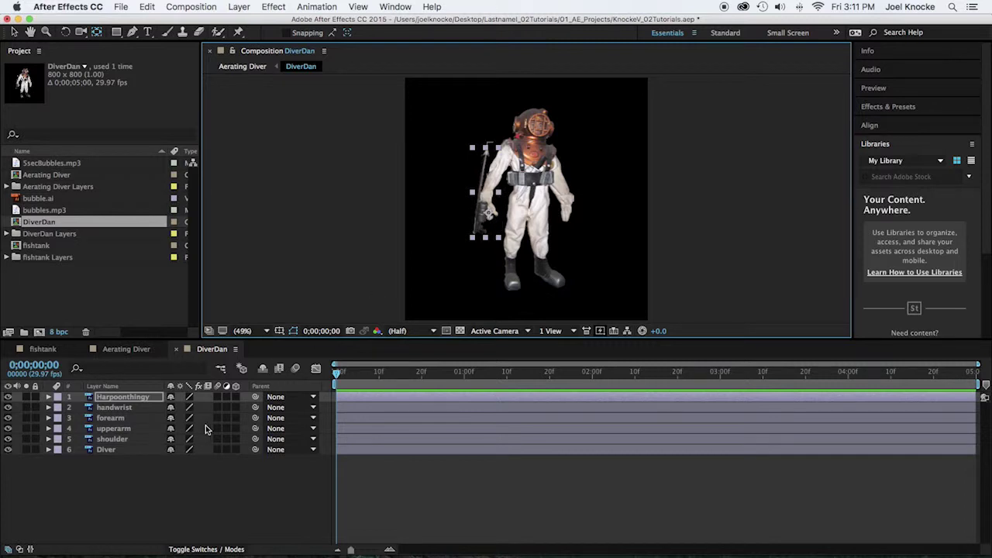
click(114, 408)
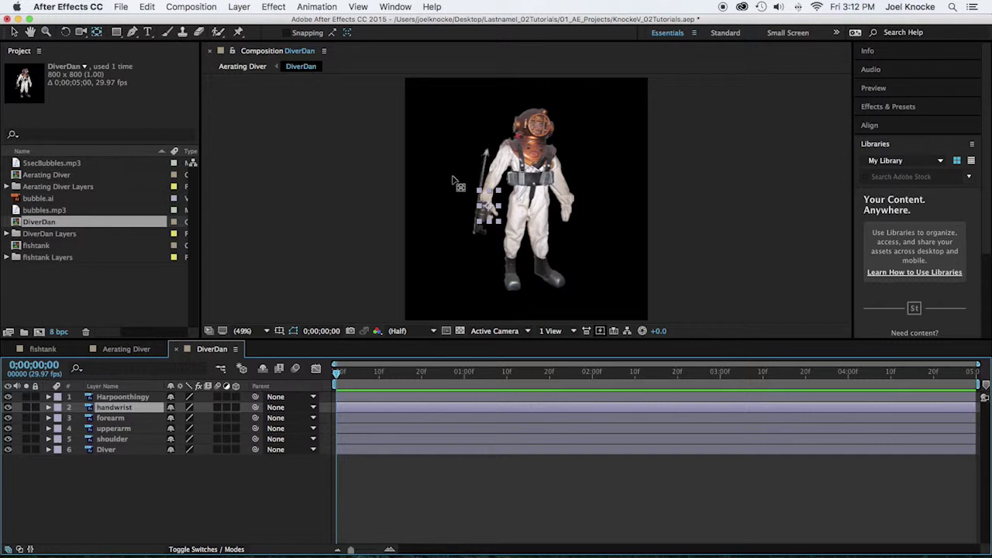
drag(490, 213, 488, 201)
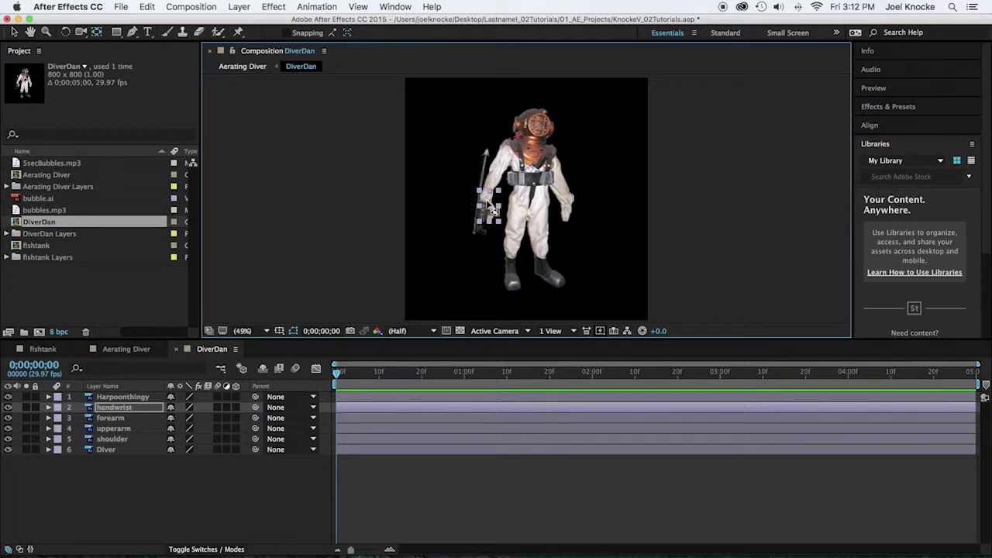
Move the anchor point of the forearm layer to the elbow and that of the upperarm layer to the shoulder joint.
click(113, 418)
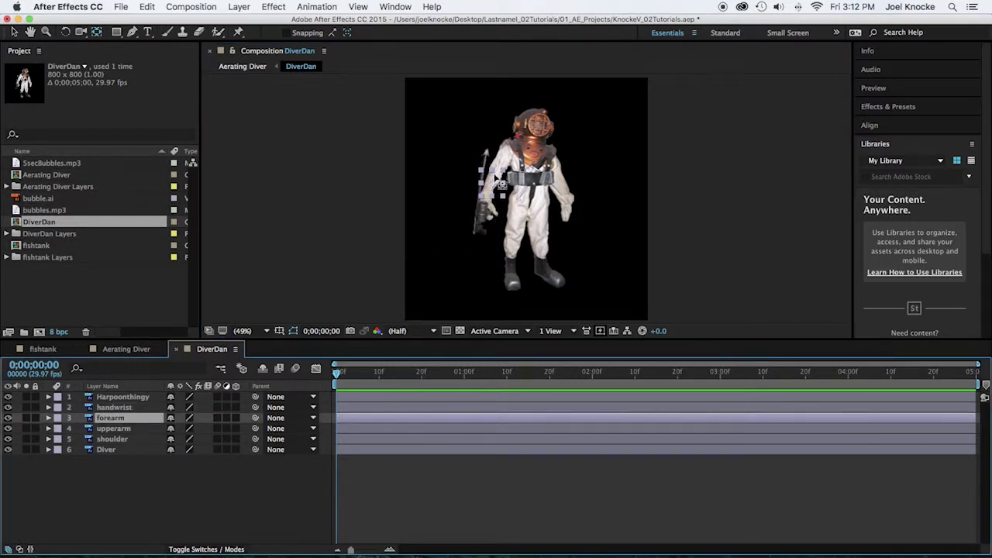
drag(493, 186, 496, 179)
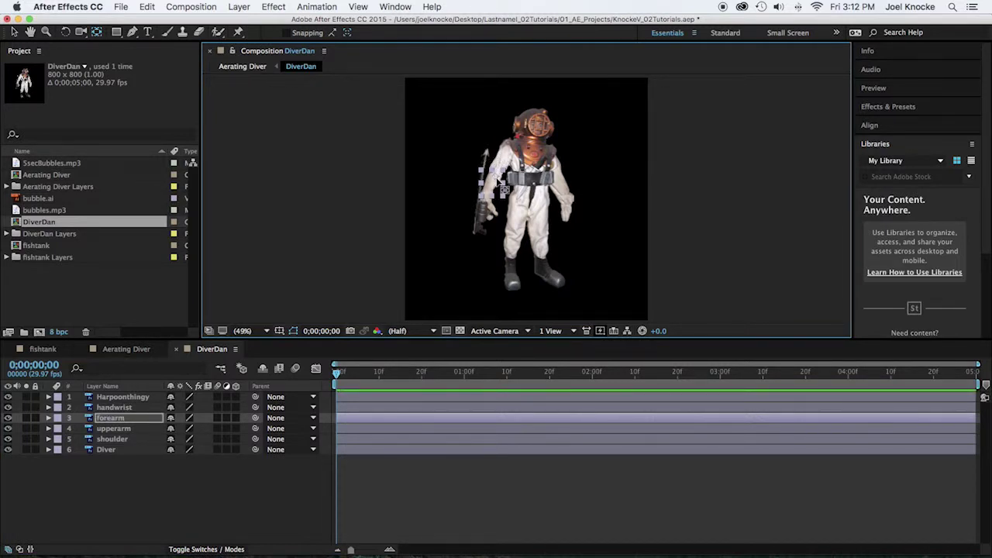
click(128, 429)
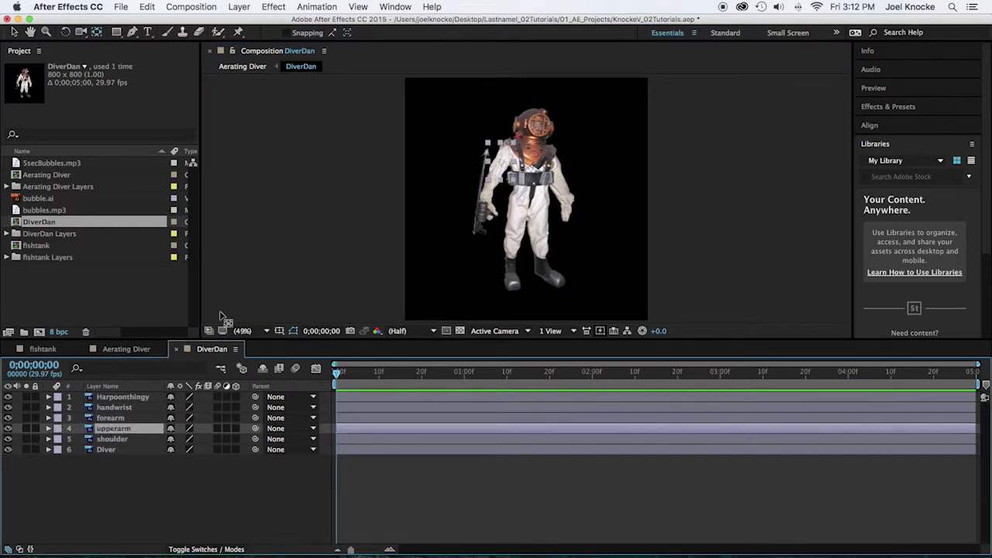
drag(508, 175, 510, 156)
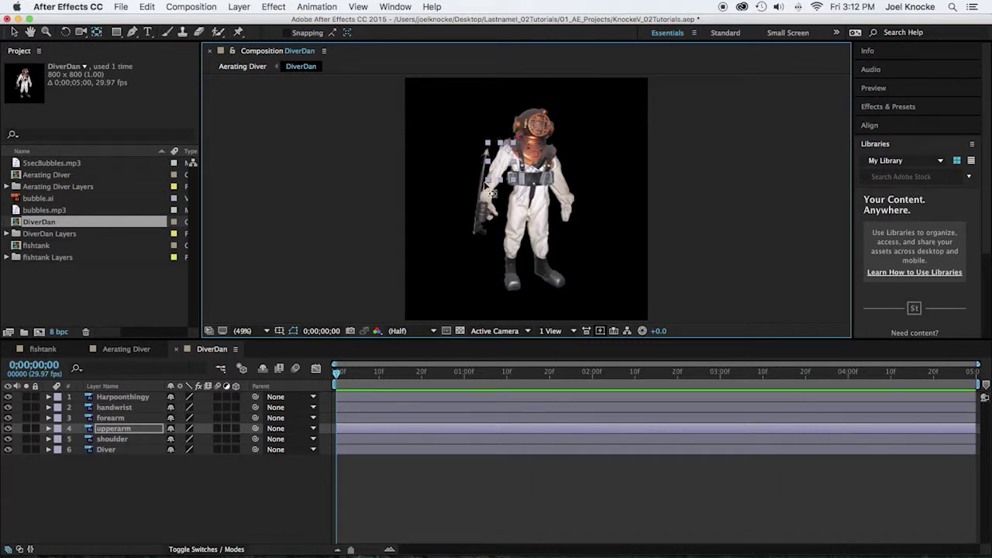
Identify the shoulder piece by toggling layer visibility, and adjust the shoulder layer's anchor point at the shoulder joint.
click(140, 439)
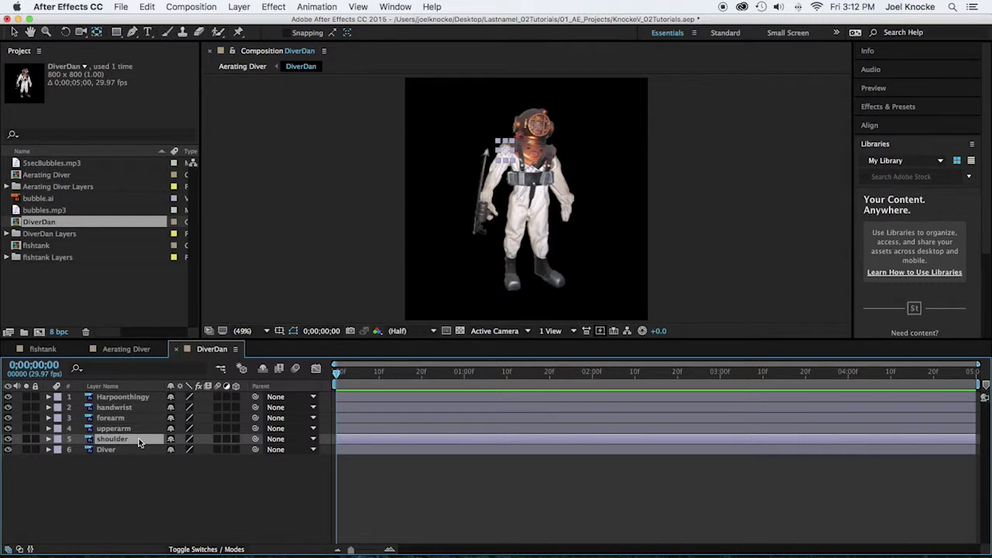
click(8, 449)
drag(8, 428, 8, 450)
click(7, 439)
click(117, 428)
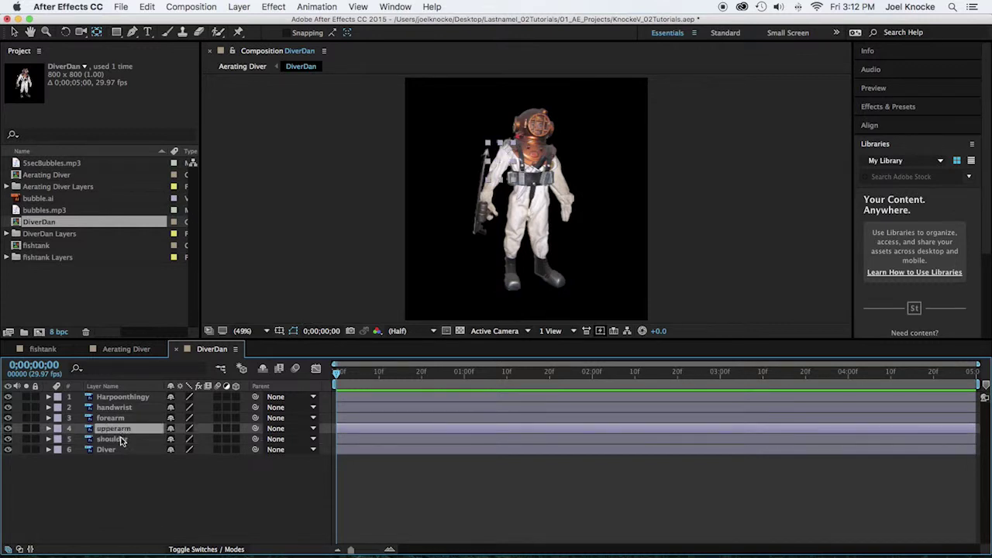
click(121, 439)
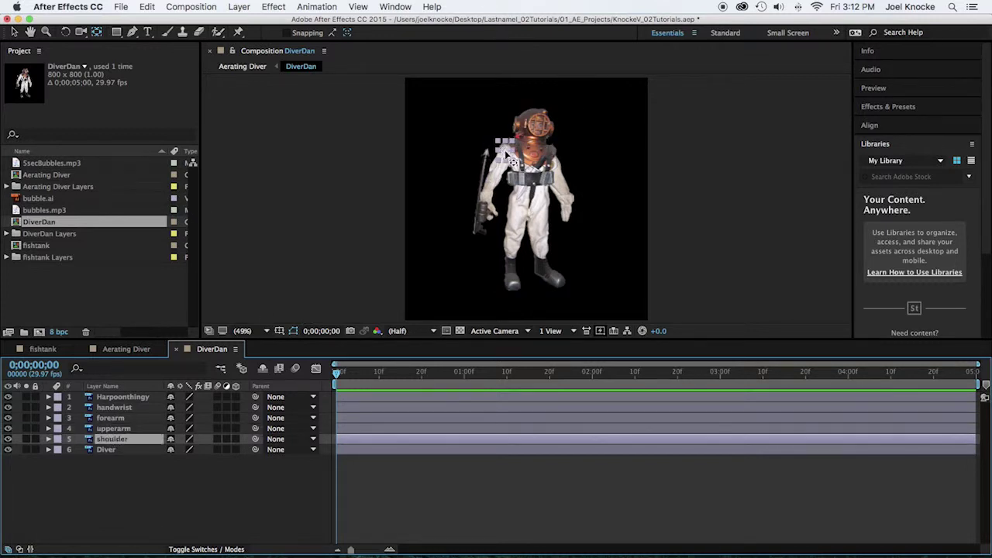
drag(510, 159, 507, 156)
Move the Diver body layer's anchor point up to the belt at the waist, and deselect the layer.
click(105, 449)
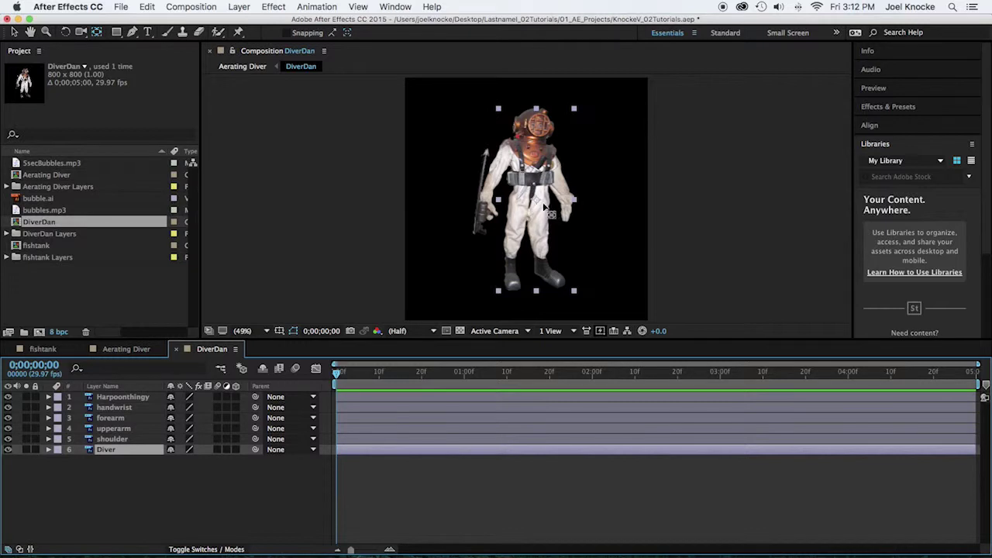
drag(538, 200, 537, 180)
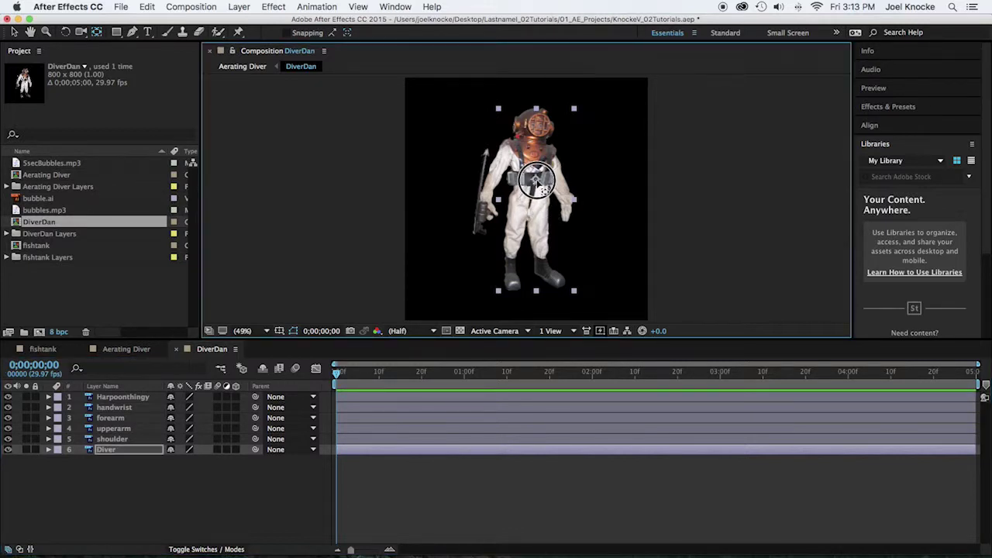
click(178, 501)
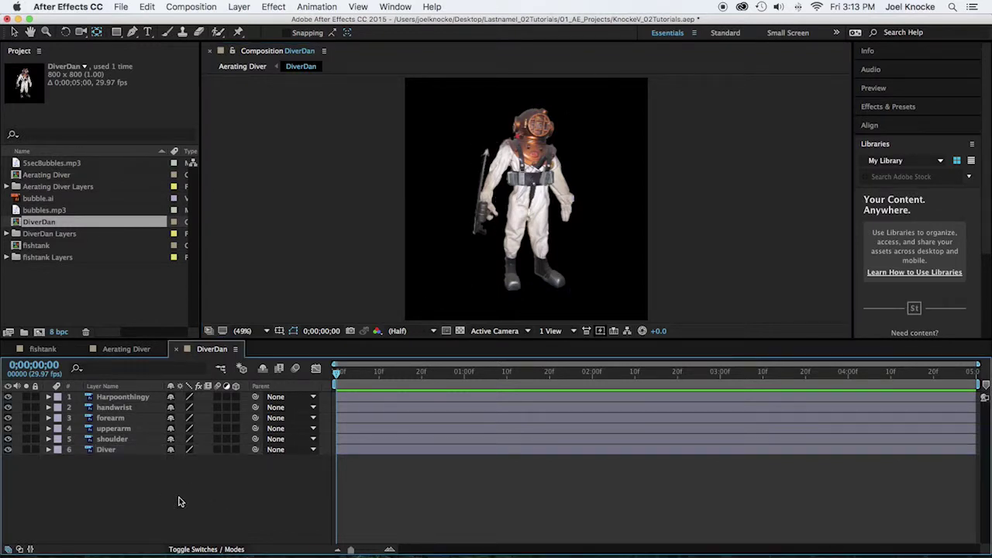
Switch to the Selection tool and save the project, and parent the Harpoonthingy layer to handwrist and handwrist to forearm.
key(v)
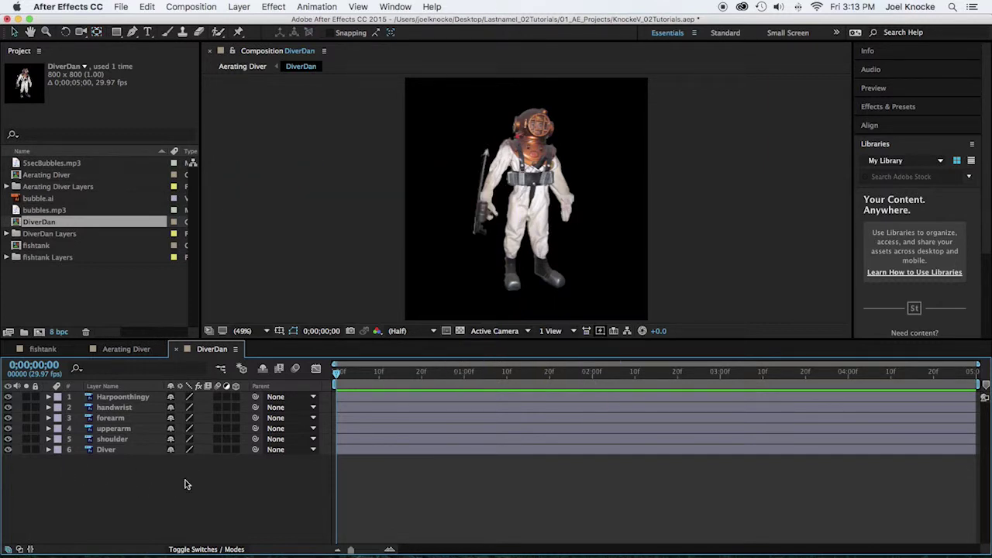
key(super+s)
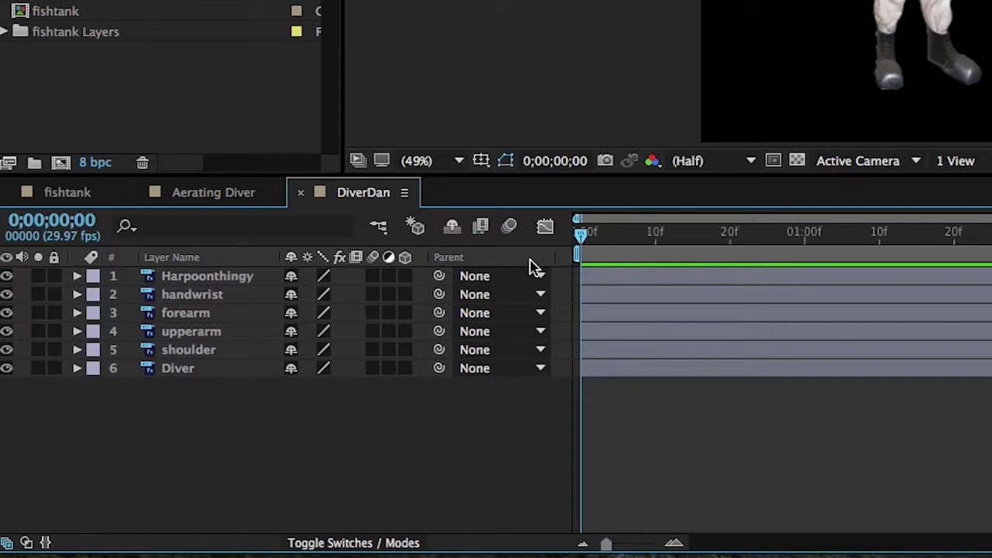
click(529, 279)
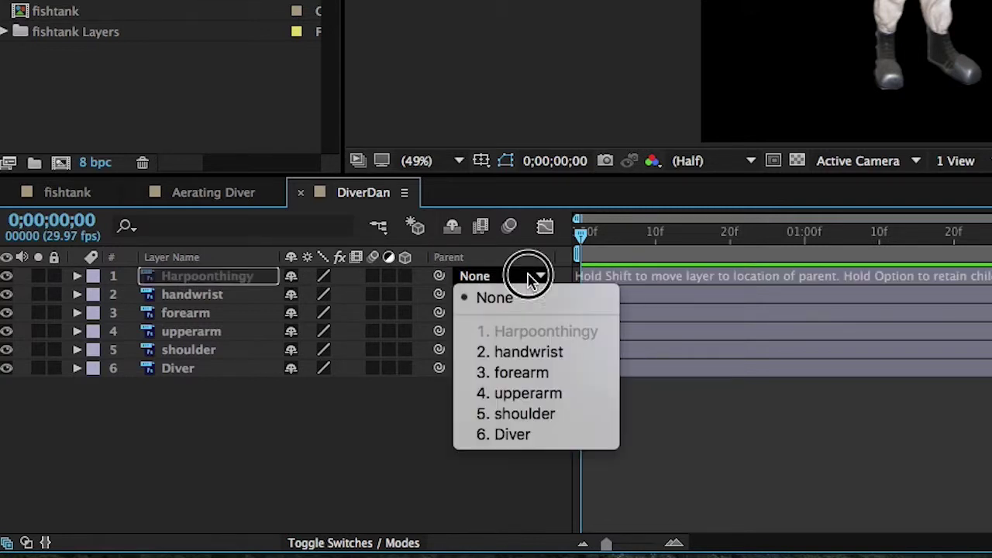
click(543, 353)
click(485, 296)
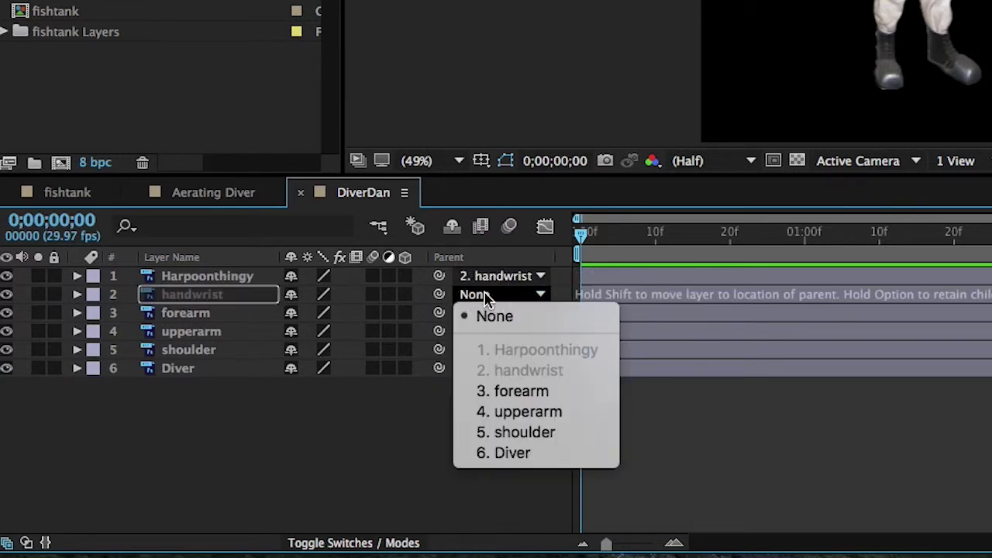
click(484, 390)
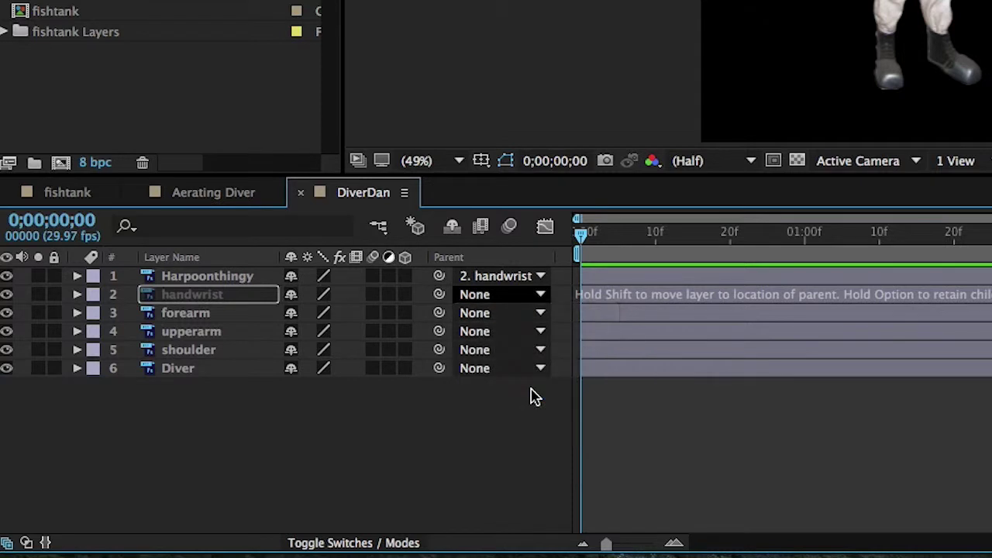
Parent the forearm layer to upperarm, upperarm to shoulder and shoulder to Diver, and save the project.
click(524, 316)
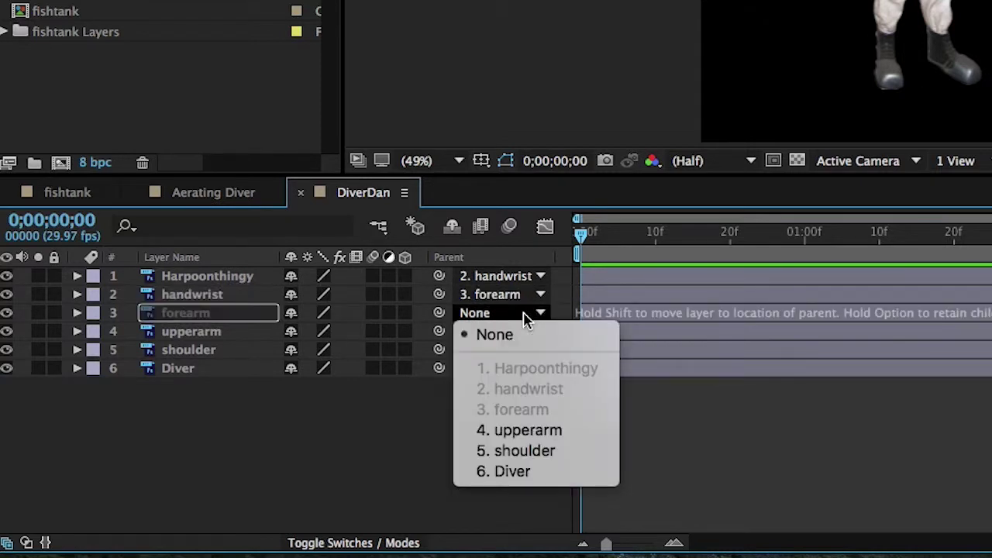
click(554, 438)
click(512, 337)
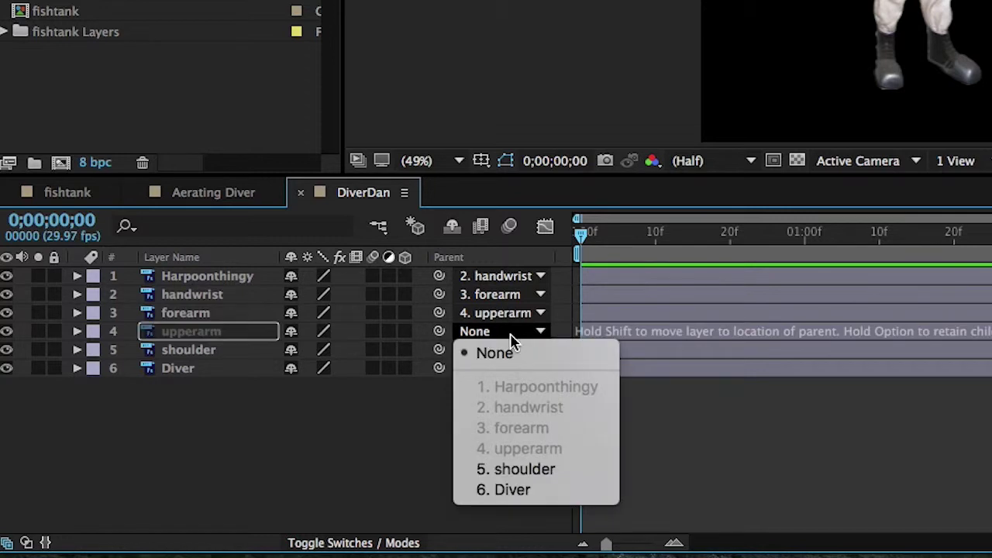
click(543, 470)
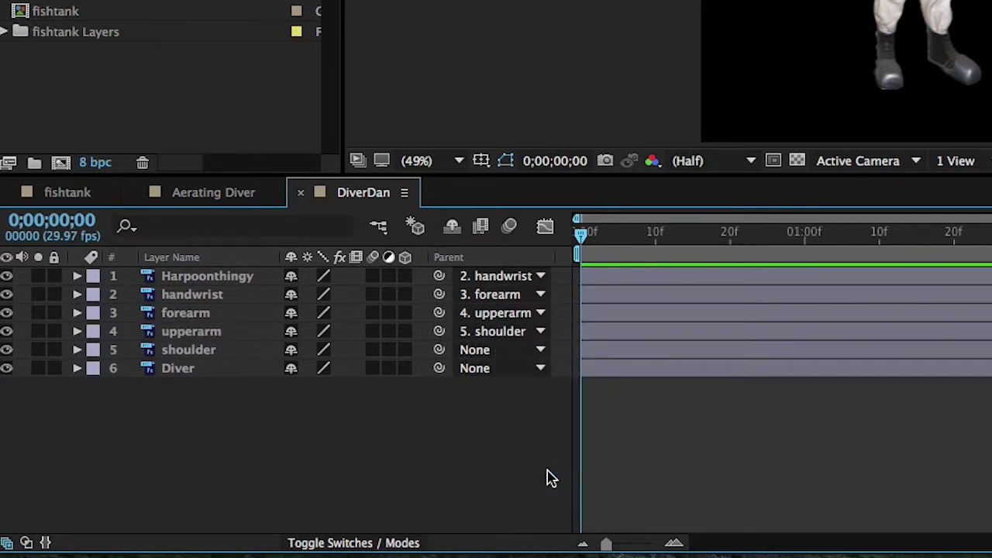
click(476, 351)
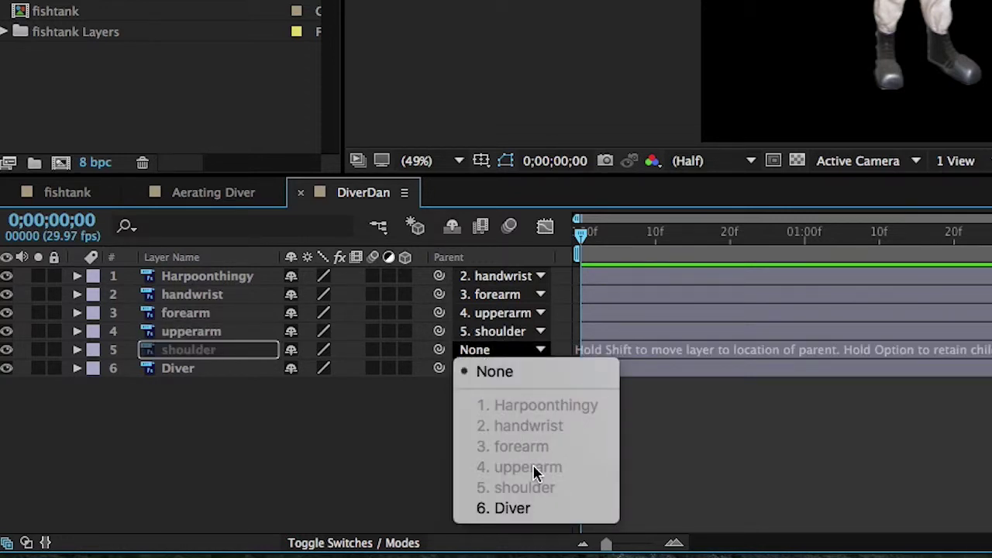
click(533, 509)
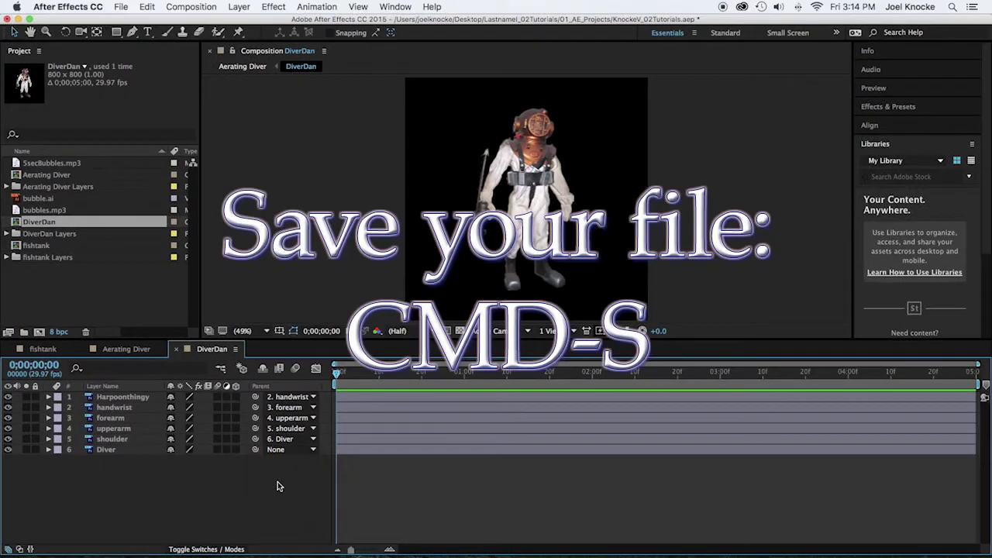
key(super+s)
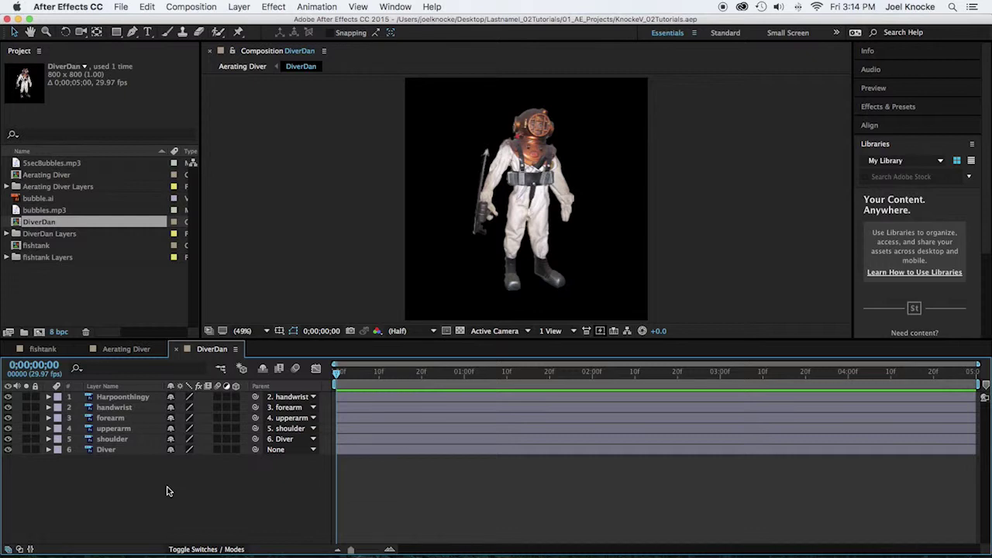
Reveal the Rotation property of all six layers and set a starting rotation keyframe on each at 0;00;00;00.
key(r)
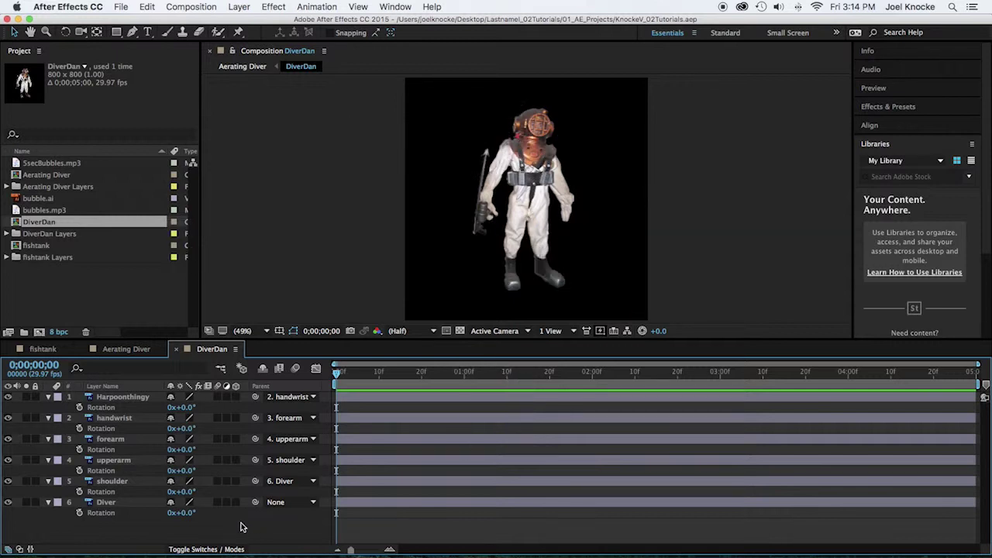
drag(132, 527, 96, 388)
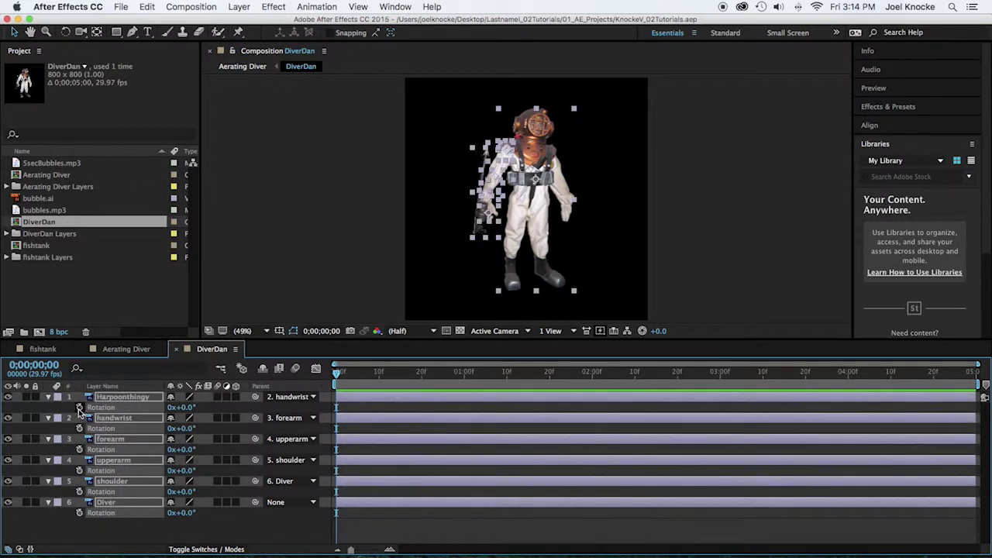
click(79, 406)
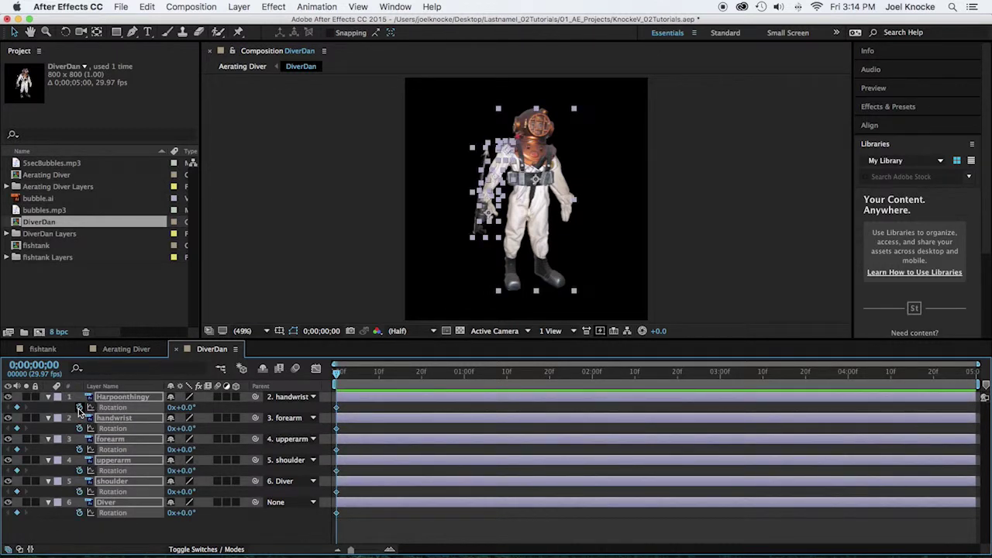
click(63, 537)
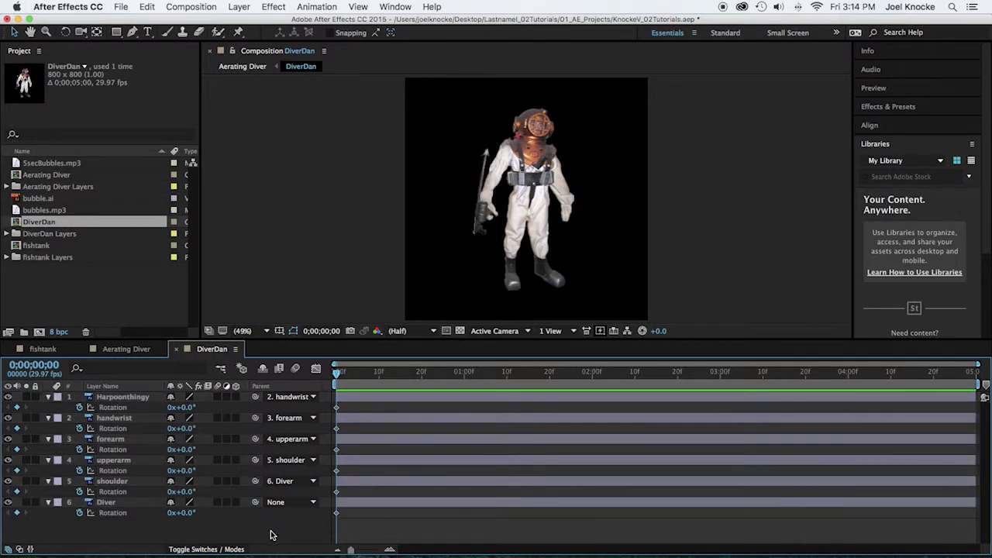
At 0;00;01;00, rotate the Harpoonthingy layer to about -61.5° and the handwrist layer to about -7.5° with the Rotation tool.
click(337, 373)
drag(336, 373, 464, 375)
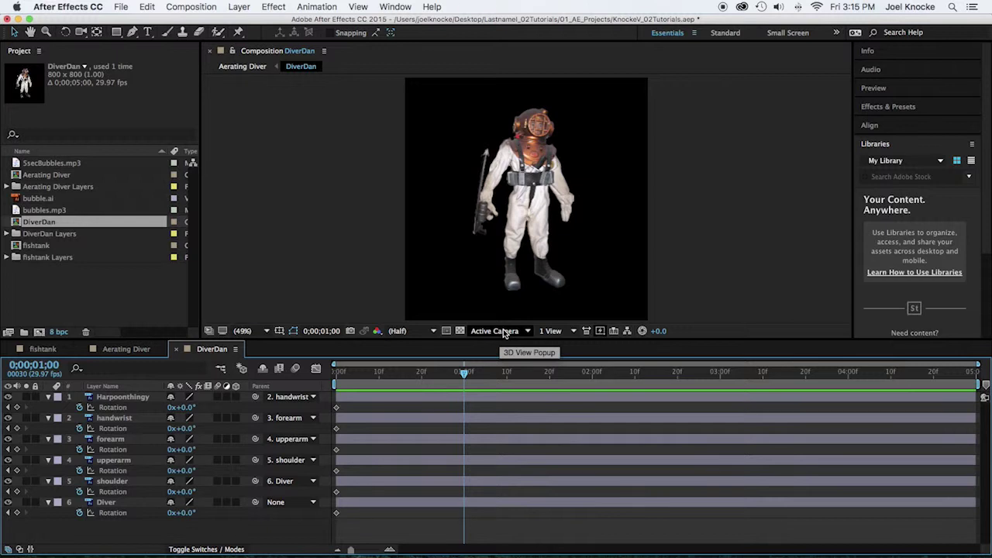
click(482, 213)
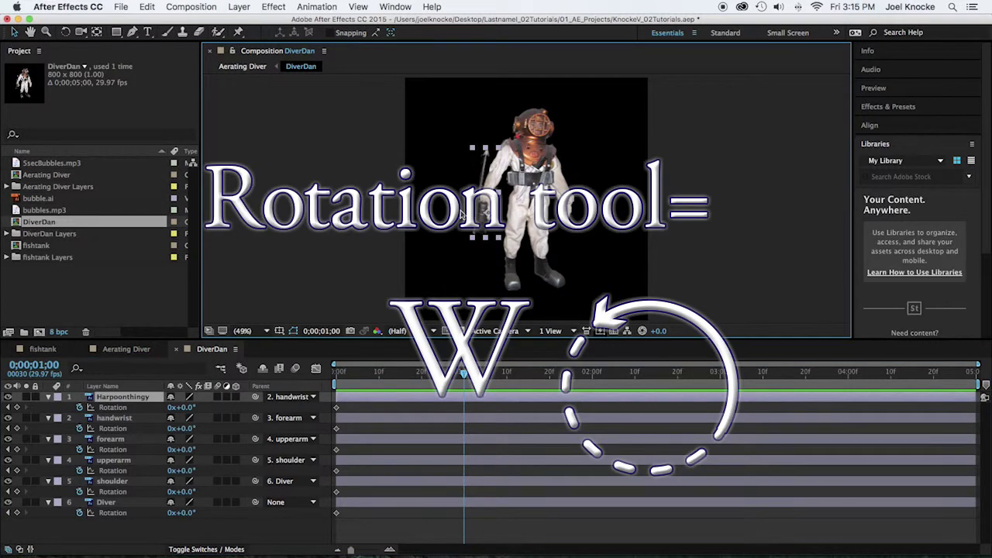
key(w)
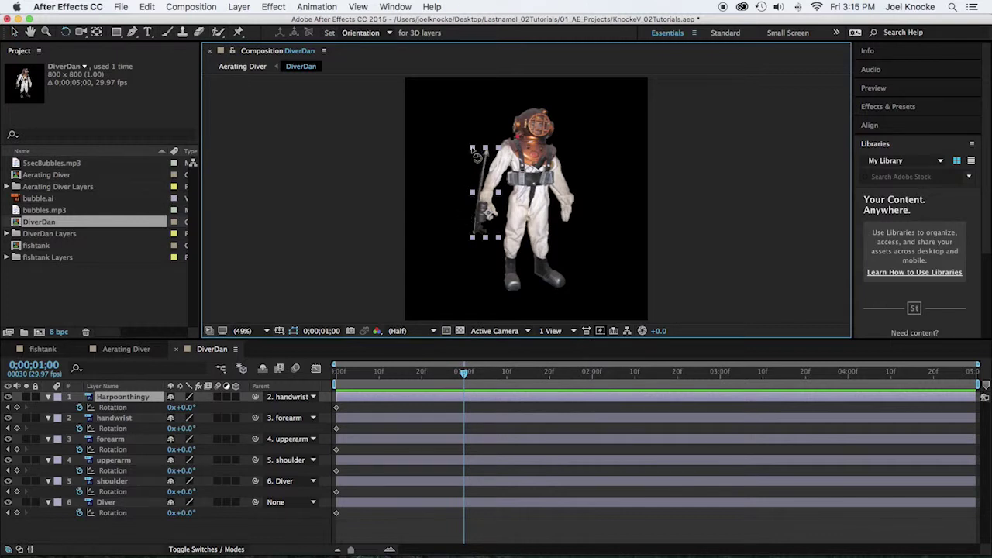
drag(476, 155, 423, 199)
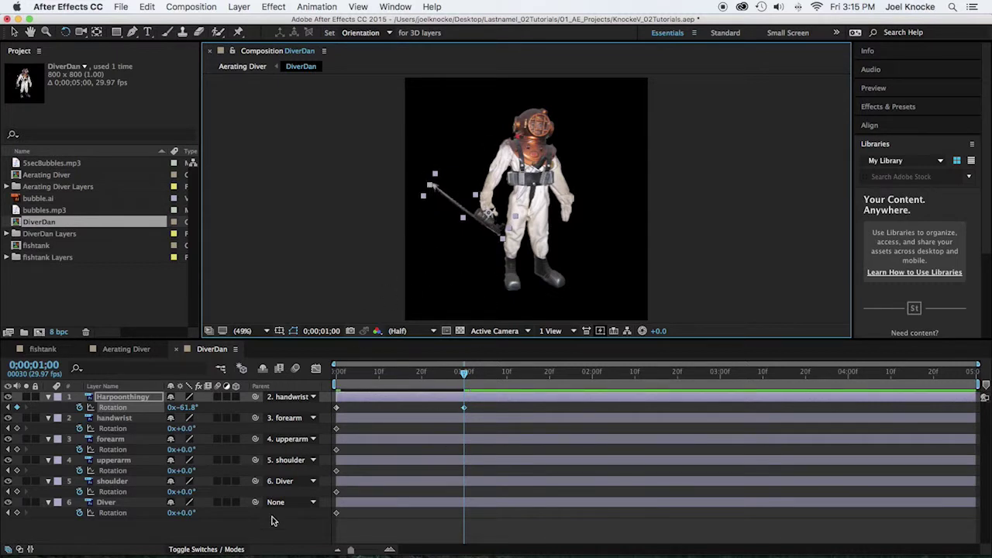
click(116, 419)
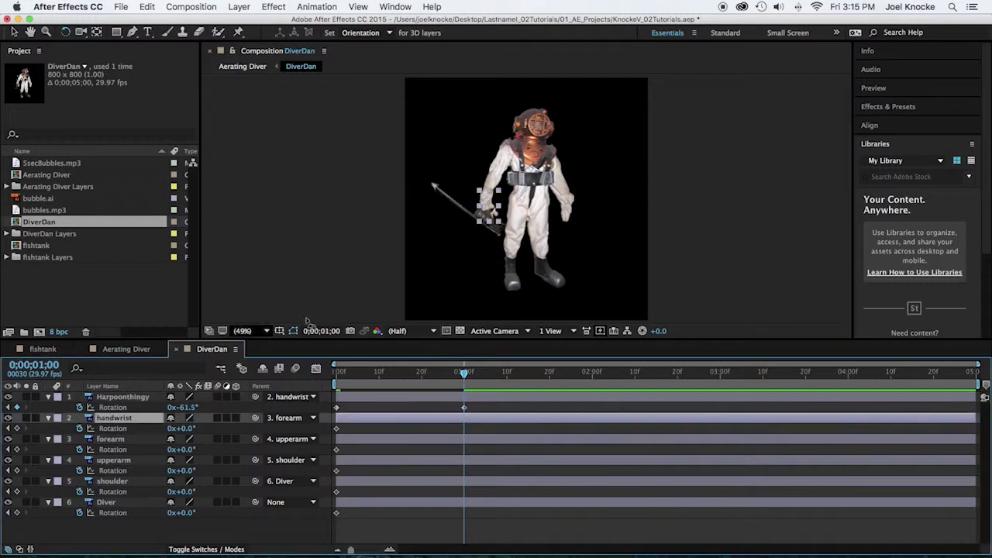
drag(502, 197, 497, 186)
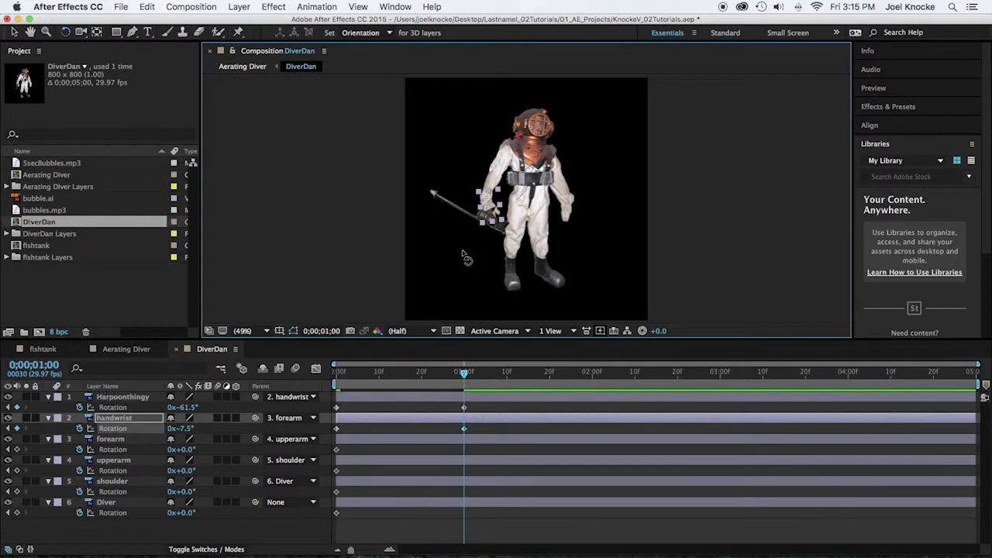
Rotate the forearm layer to about -40.2° and the upperarm layer to about -28.8° at 0;00;01;00.
click(126, 439)
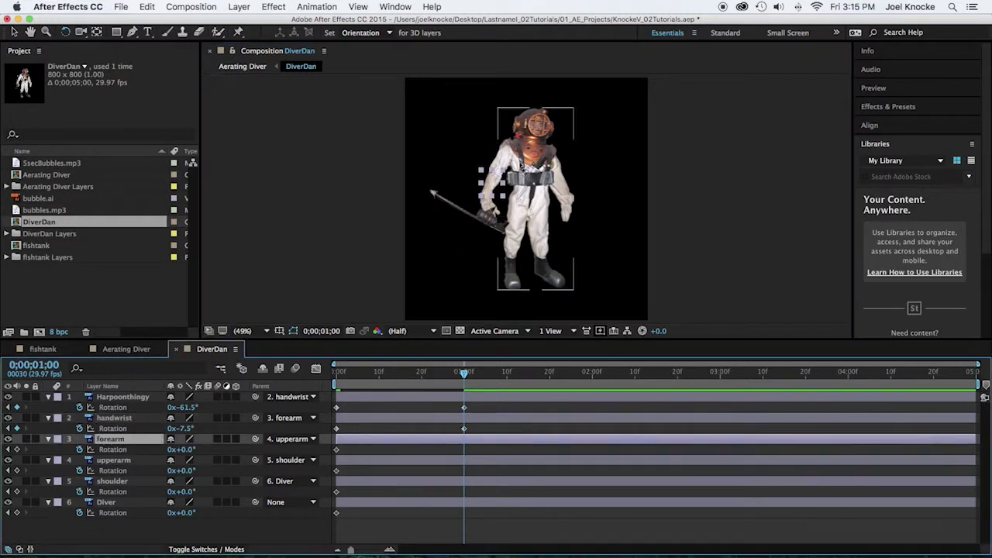
click(479, 165)
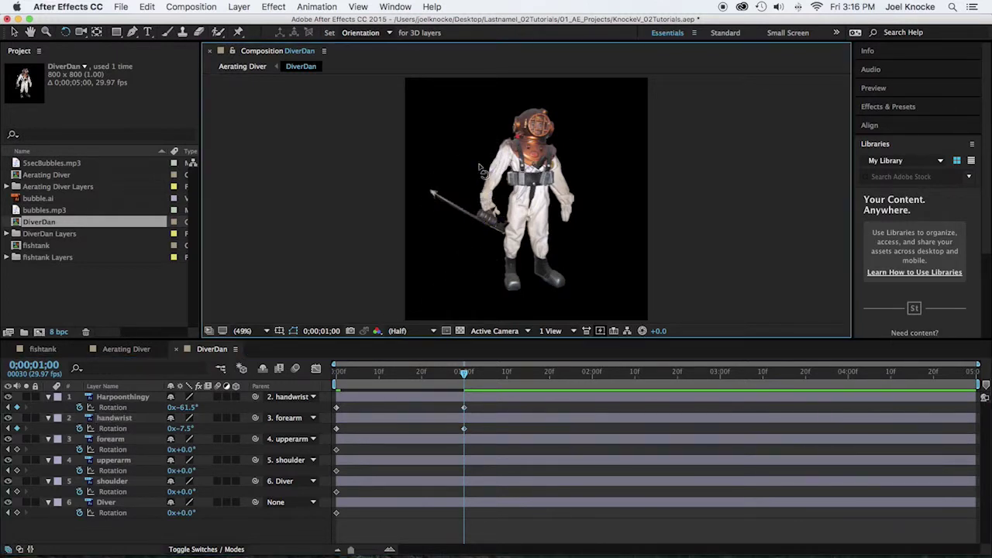
click(482, 180)
mouse_move(479, 169)
mouse_down()
mouse_move(469, 166)
mouse_move(479, 183)
mouse_up()
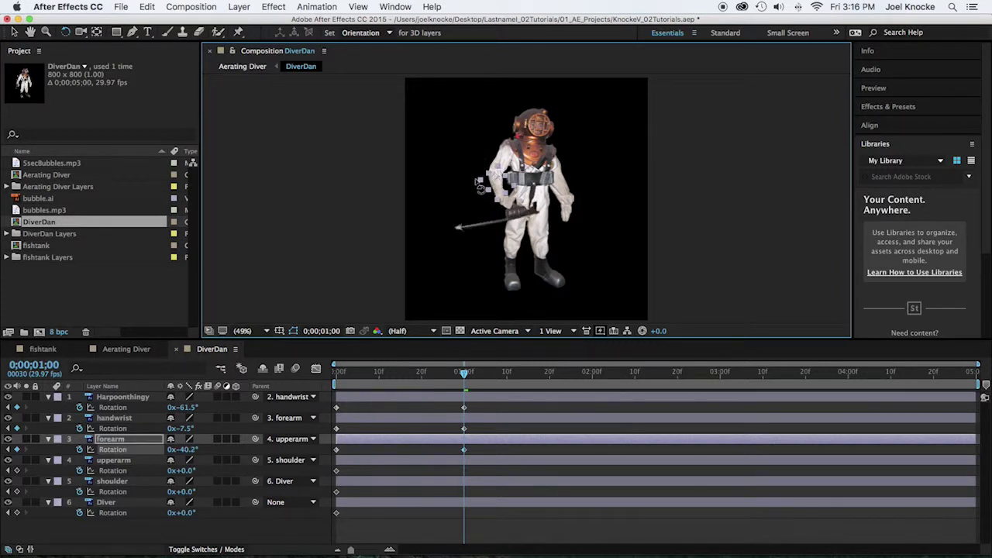
click(130, 462)
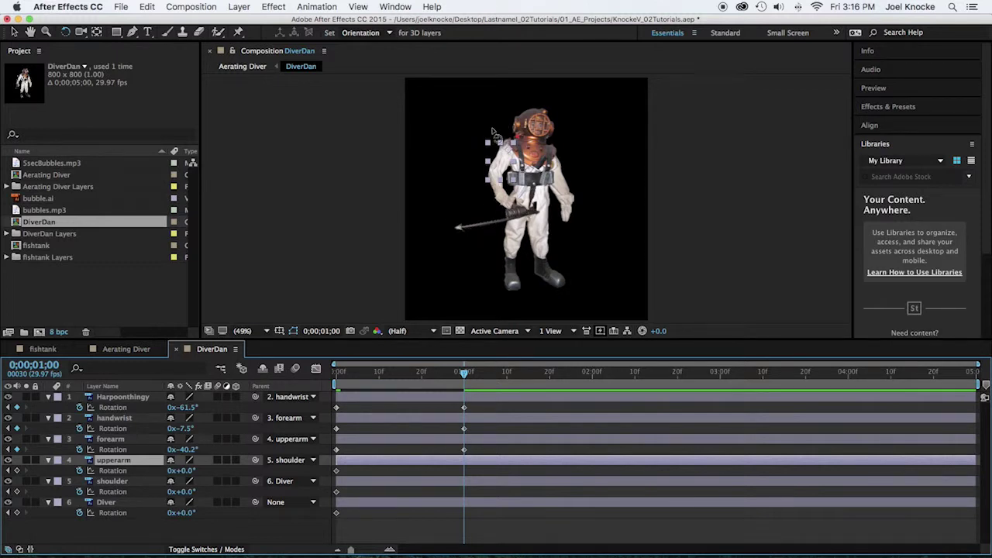
drag(487, 145, 490, 175)
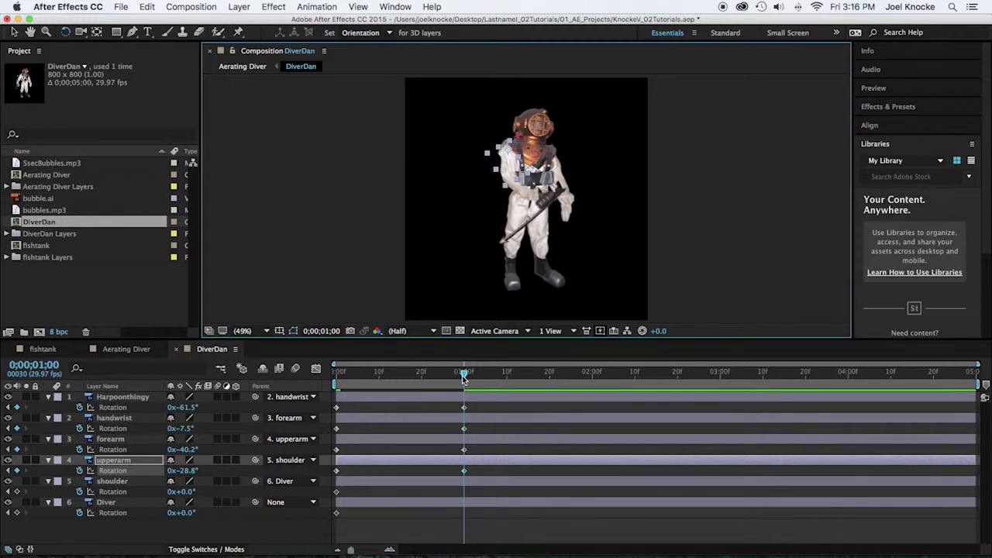
At 0;00;02;00, rotate the Harpoonthingy layer to about -190° and set the handwrist layer's rotation to -8°.
drag(466, 376, 594, 375)
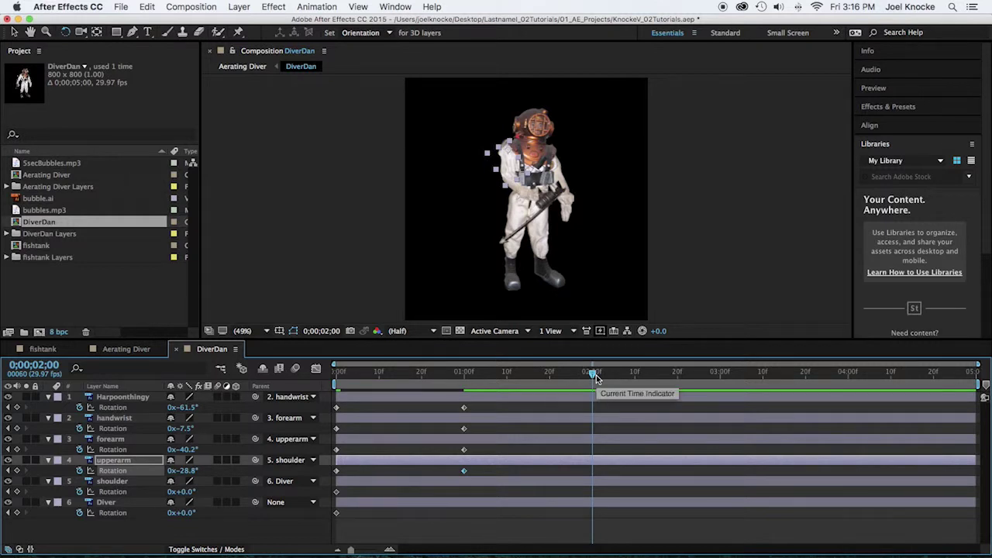
click(124, 397)
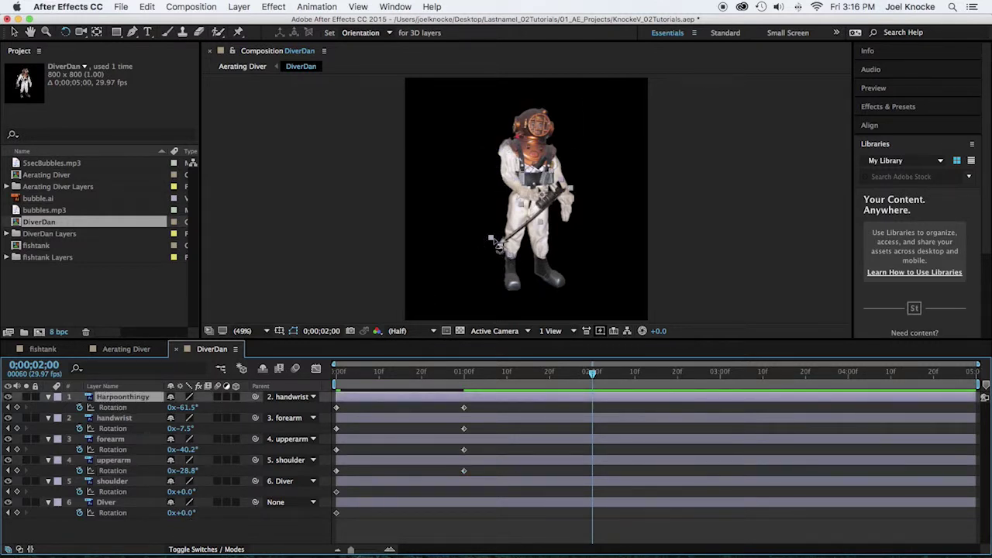
drag(492, 239, 599, 206)
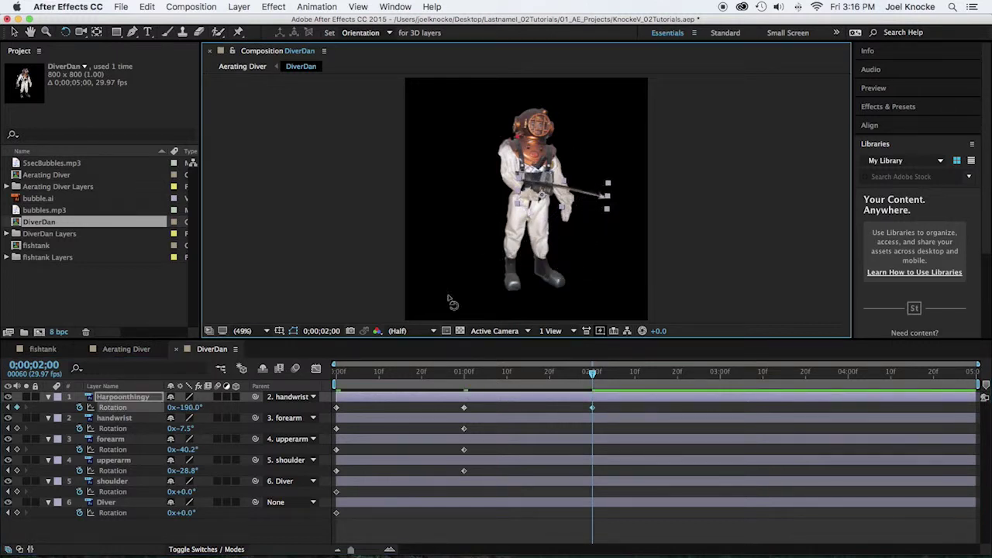
click(129, 420)
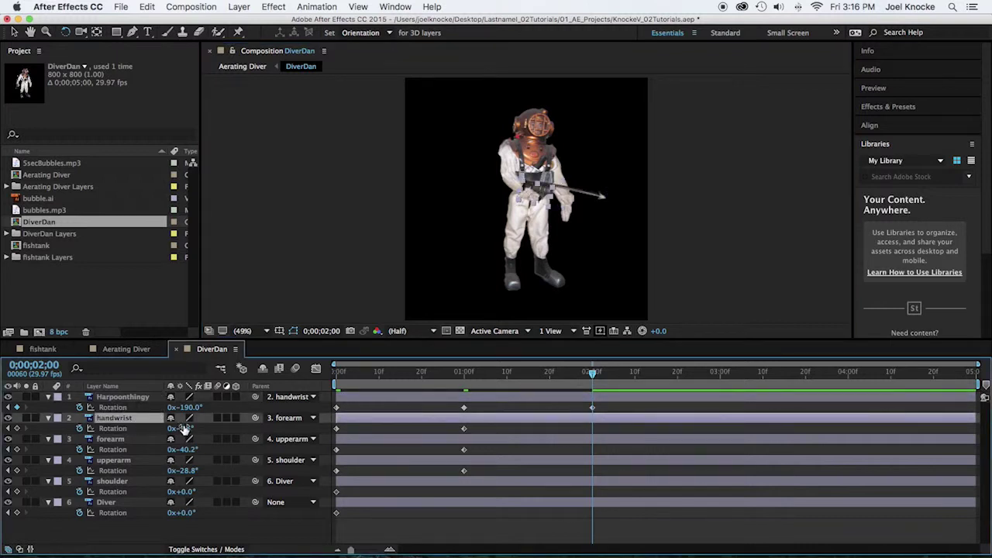
drag(181, 429, 188, 433)
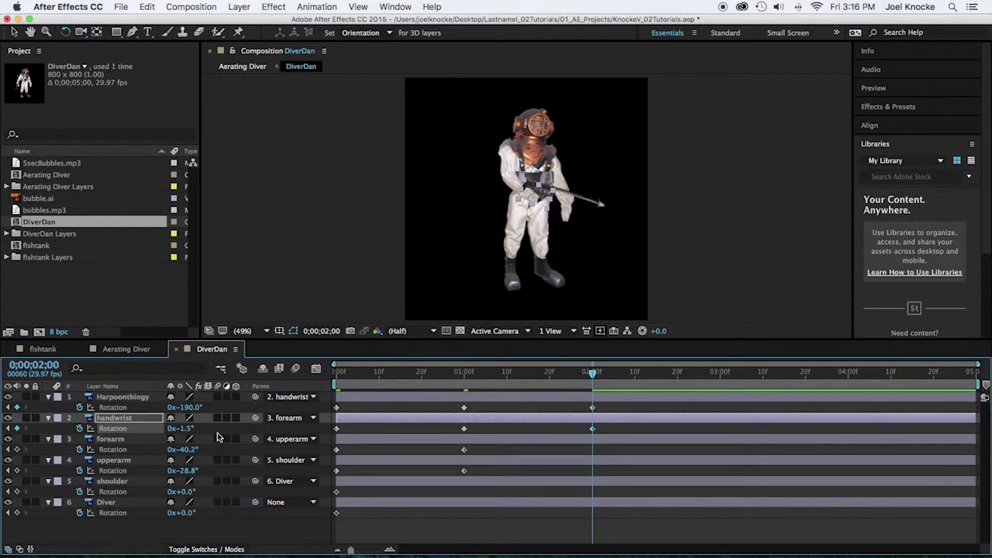
click(183, 429)
text(-)
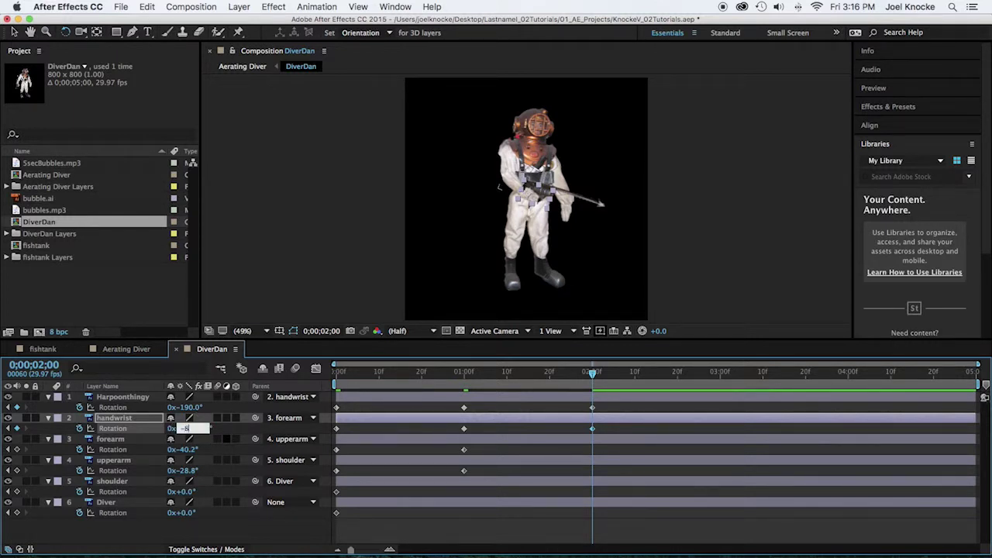
text(8)
key(Return)
Set the forearm layer's rotation to about -64.2° and the Diver body layer's rotation to about 22° at 0;00;02;00.
mouse_move(186, 451)
mouse_down()
mouse_move(194, 450)
mouse_move(165, 449)
mouse_move(172, 459)
mouse_up()
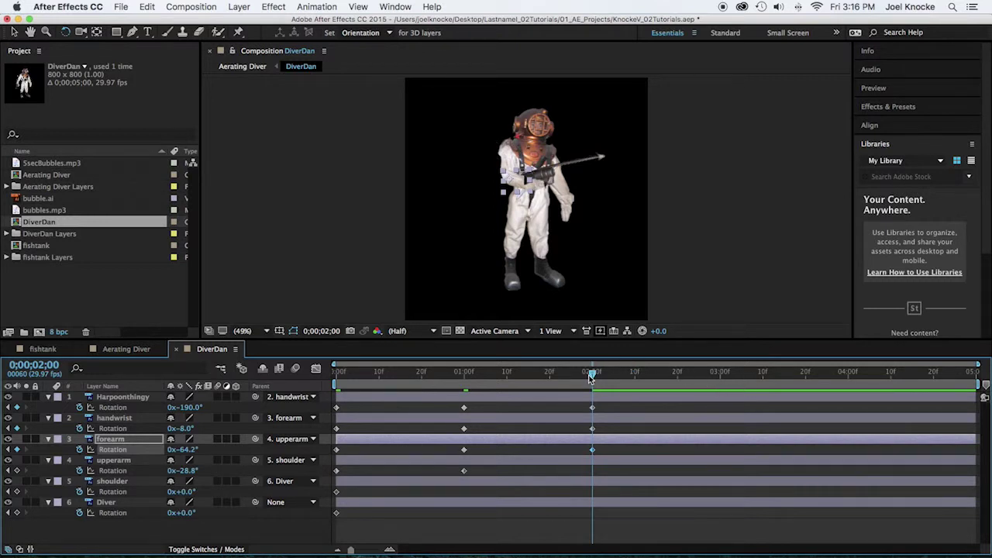
mouse_move(591, 376)
mouse_down()
mouse_move(677, 372)
mouse_move(592, 373)
mouse_up()
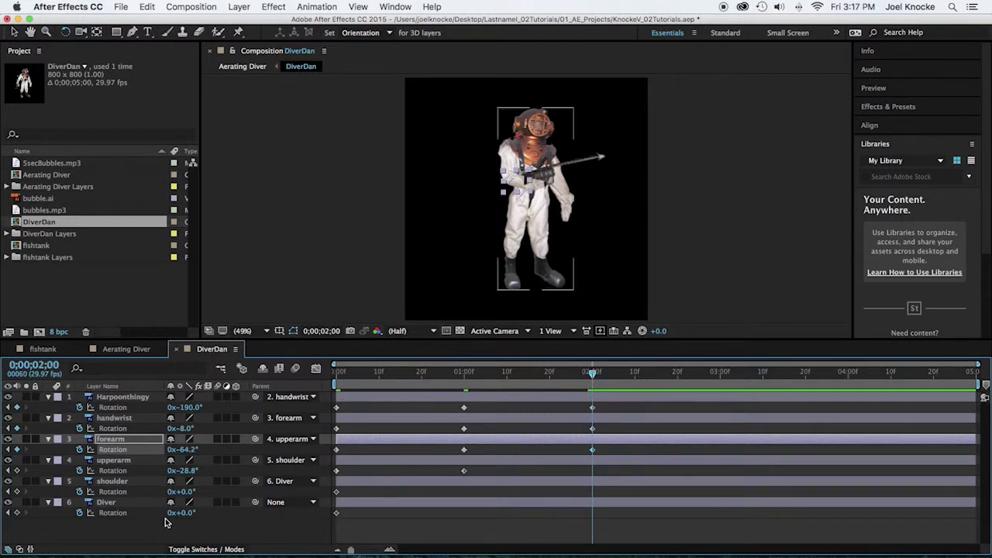
drag(191, 522, 249, 521)
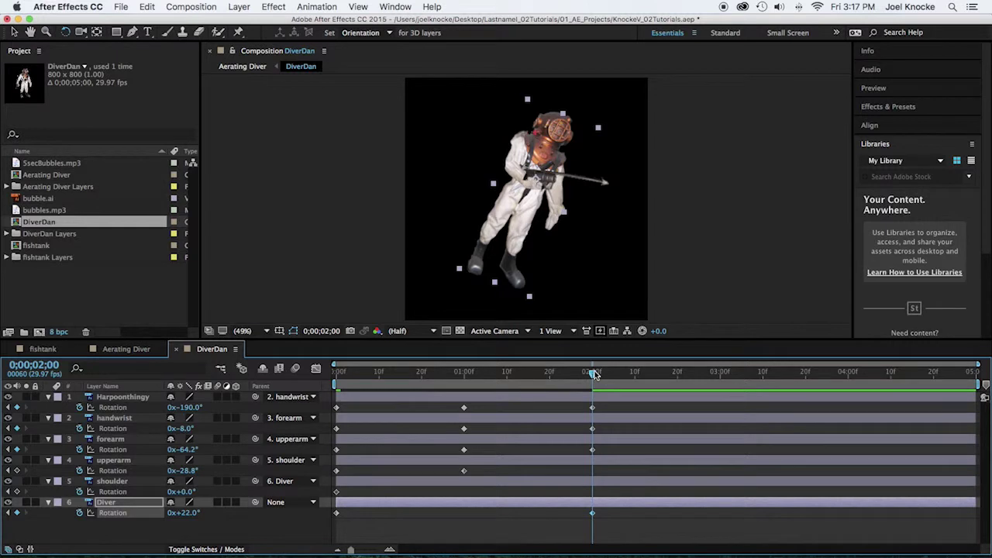
At 0;00;03;00, try rotating the shoulder layer to 45°, and set its rotation keyframe to 0°.
drag(592, 373, 721, 371)
click(221, 368)
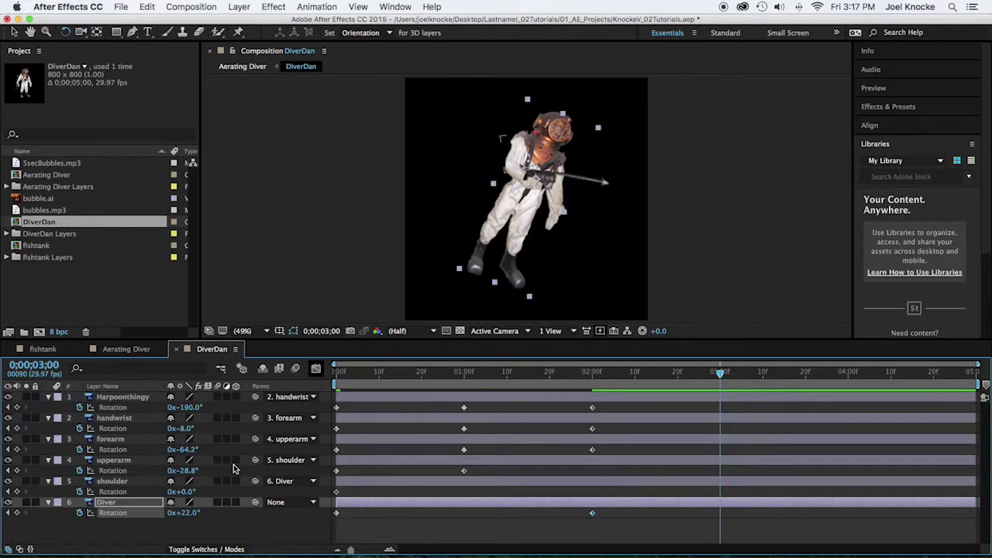
drag(190, 497, 218, 496)
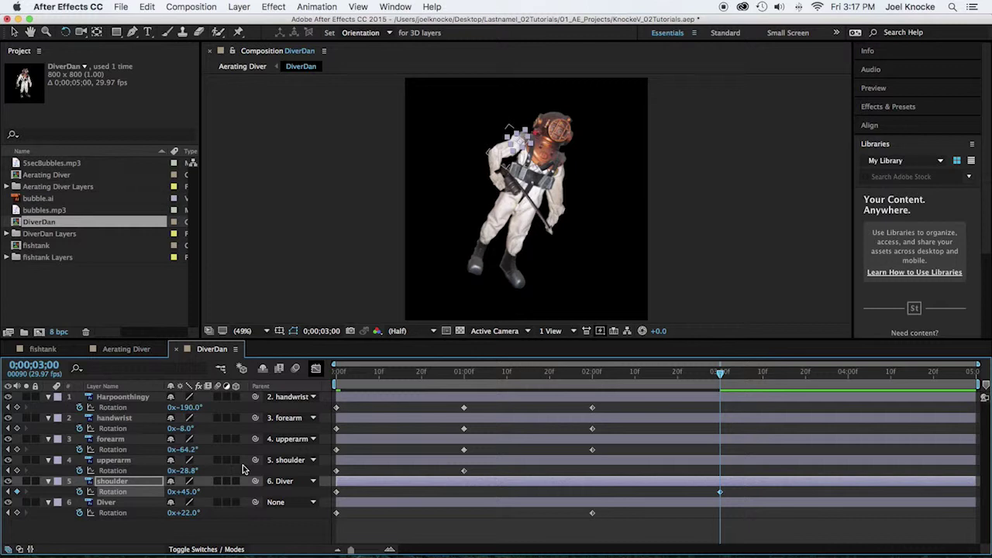
click(186, 491)
text(0)
key(Return)
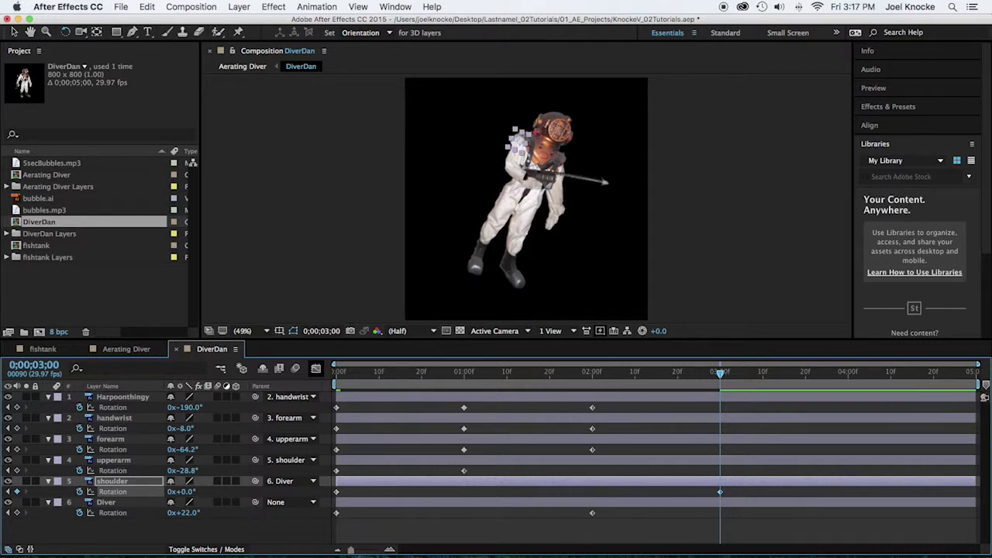
At 0;00;03;00, set rotations of 30.2° for upperarm, -34.2° for forearm, 17° for handwrist, -150° for Harpoonthingy and -20° for Diver.
click(151, 472)
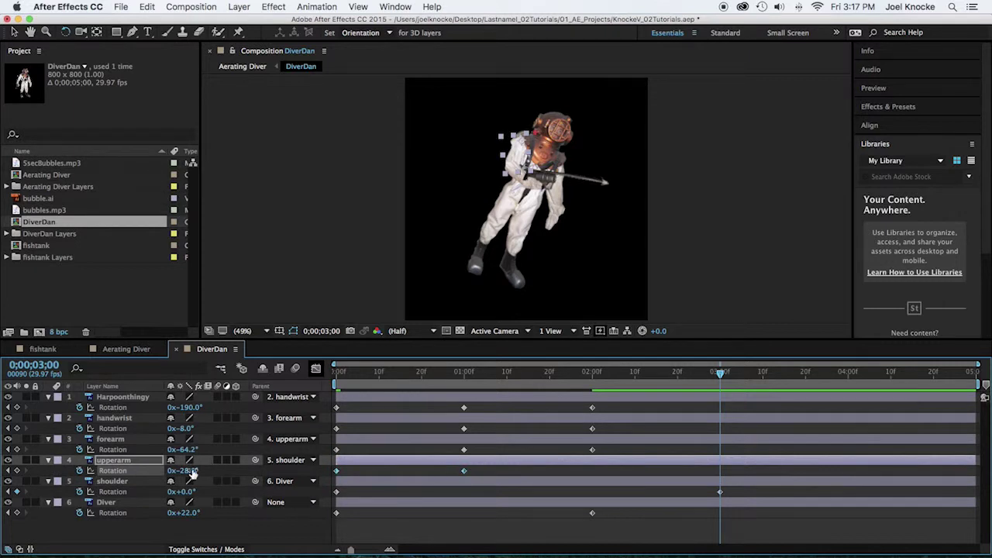
drag(190, 476, 225, 477)
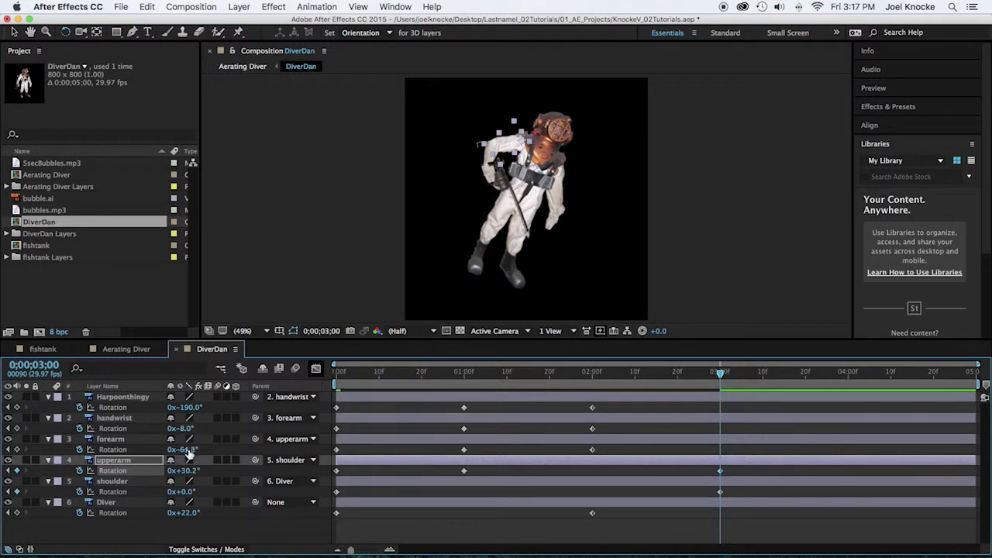
drag(188, 449, 213, 413)
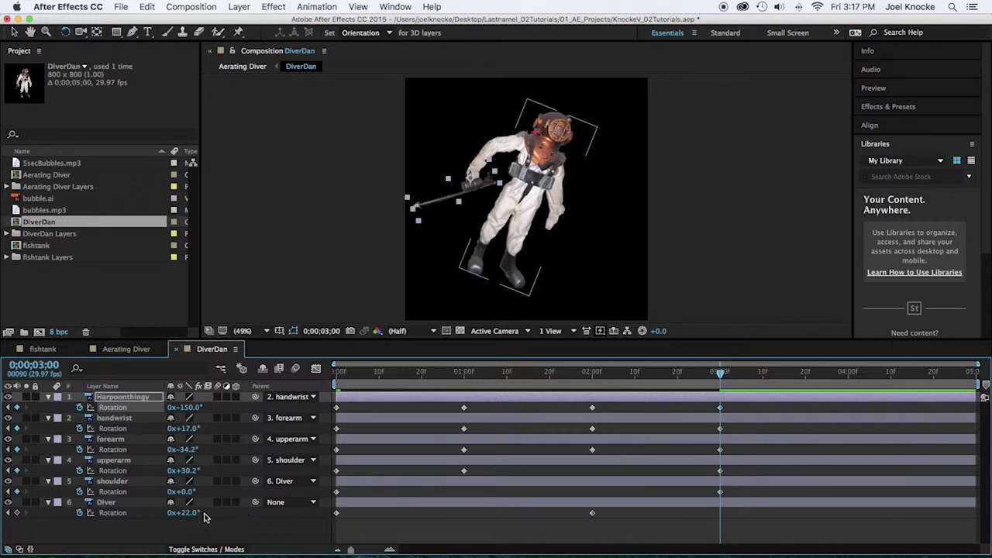
drag(186, 514, 159, 517)
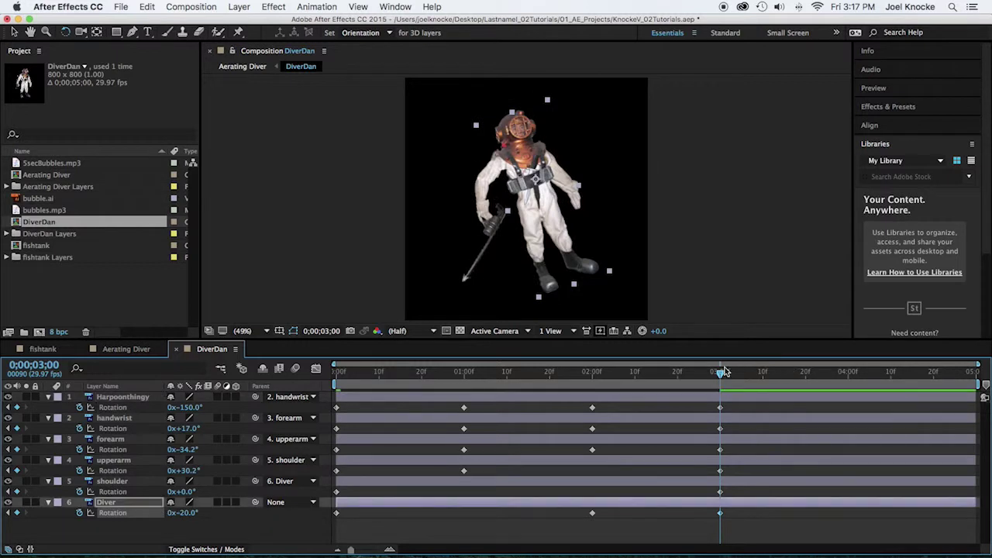
At 0;00;04;00, set rotations of -178° for Harpoonthingy, 5° for handwrist, -54.2° for forearm and 11.2° for upperarm.
drag(721, 376, 850, 378)
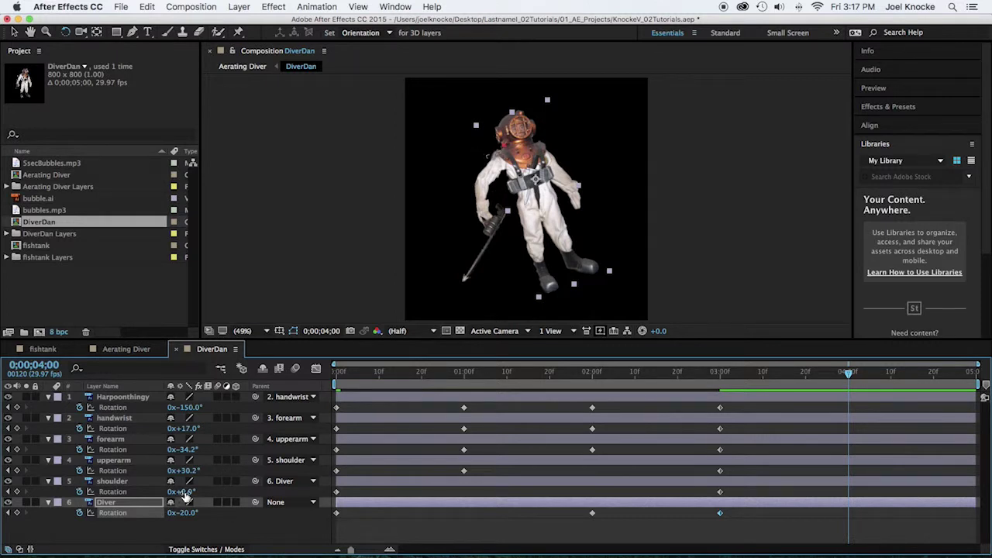
drag(188, 407, 181, 476)
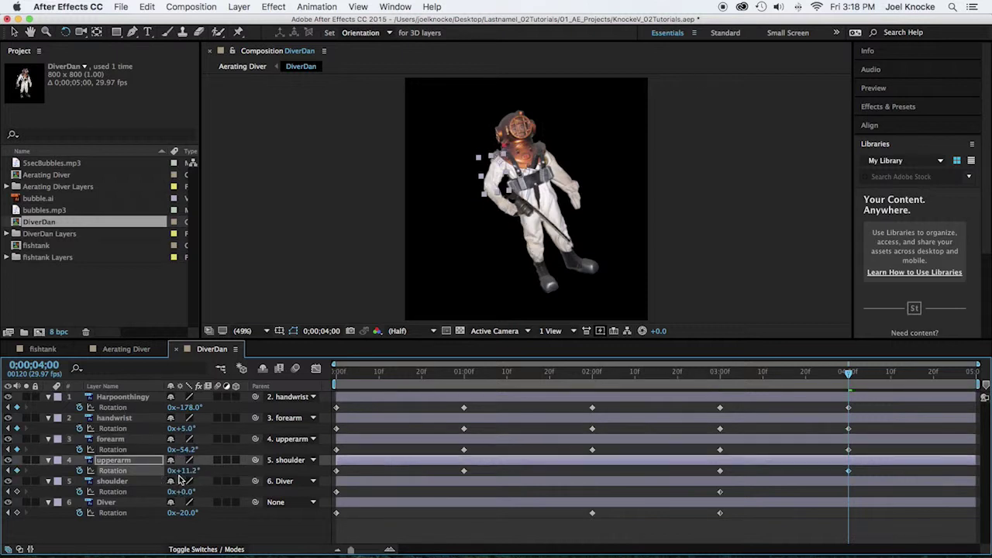
Copy the first rotation keyframes of the Diver and shoulder layers to 0;00;04;29.
drag(850, 383, 974, 373)
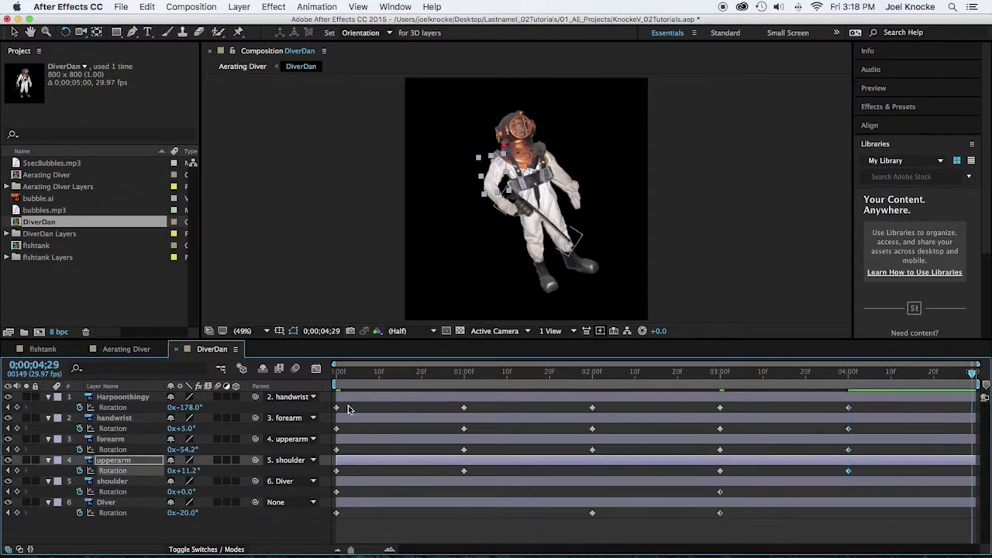
click(337, 514)
mouse_move(336, 517)
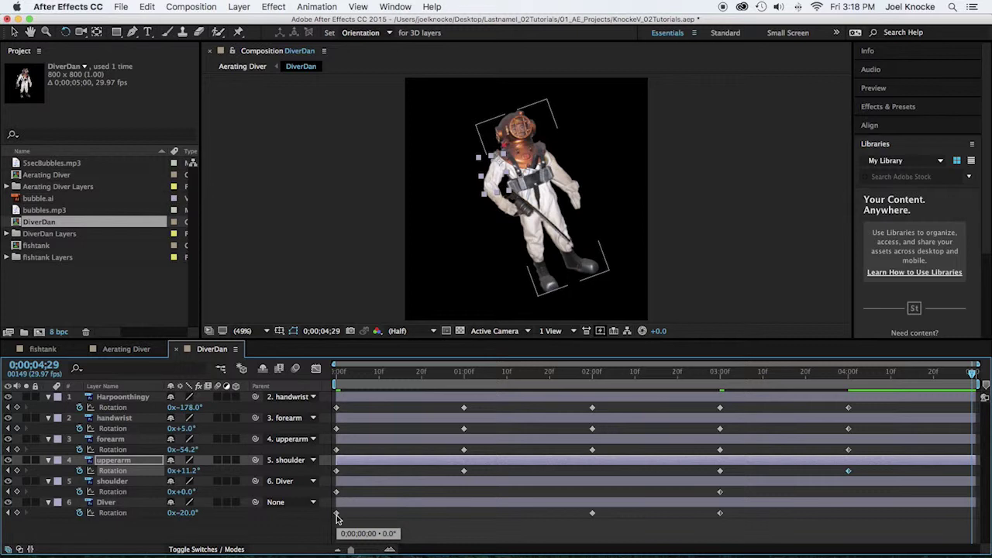
click(337, 515)
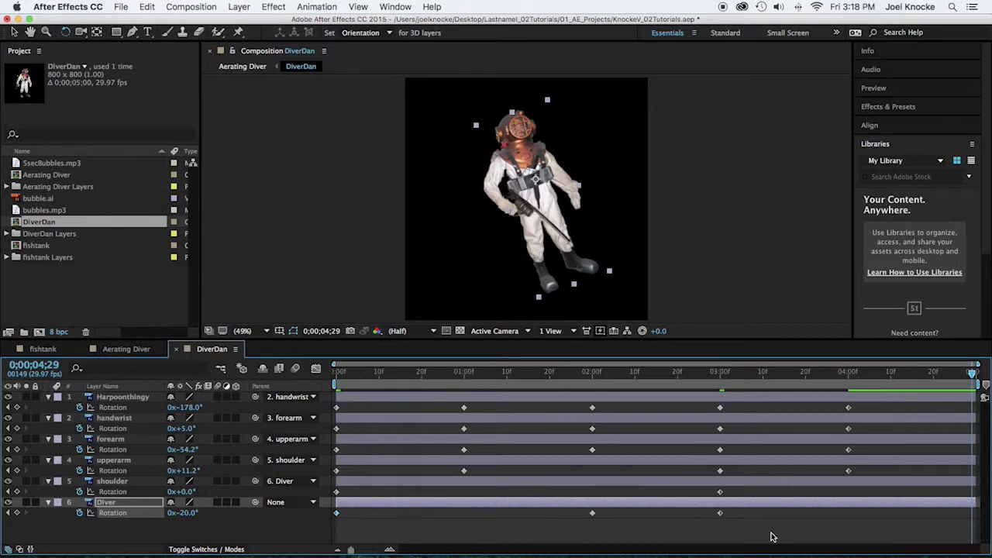
key(ctrl+v)
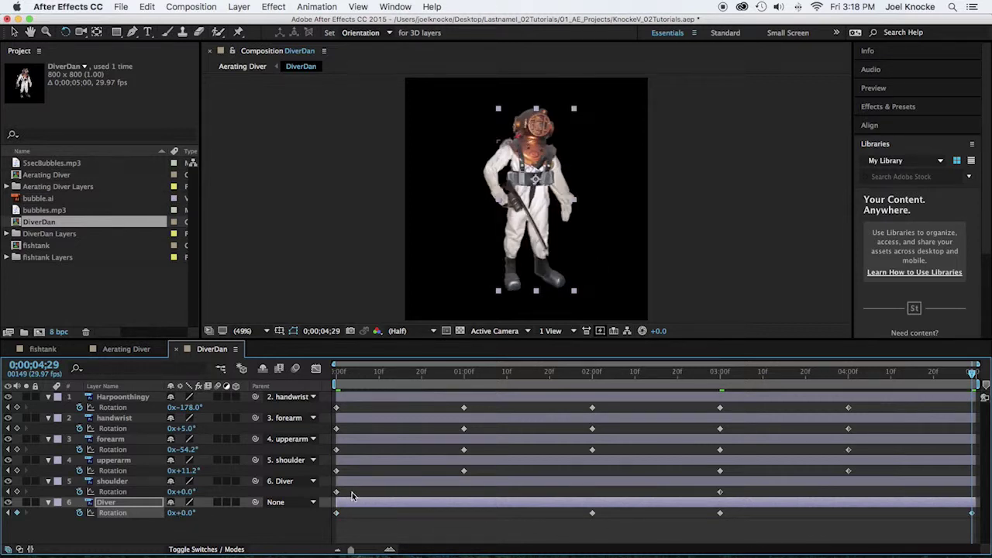
mouse_move(337, 495)
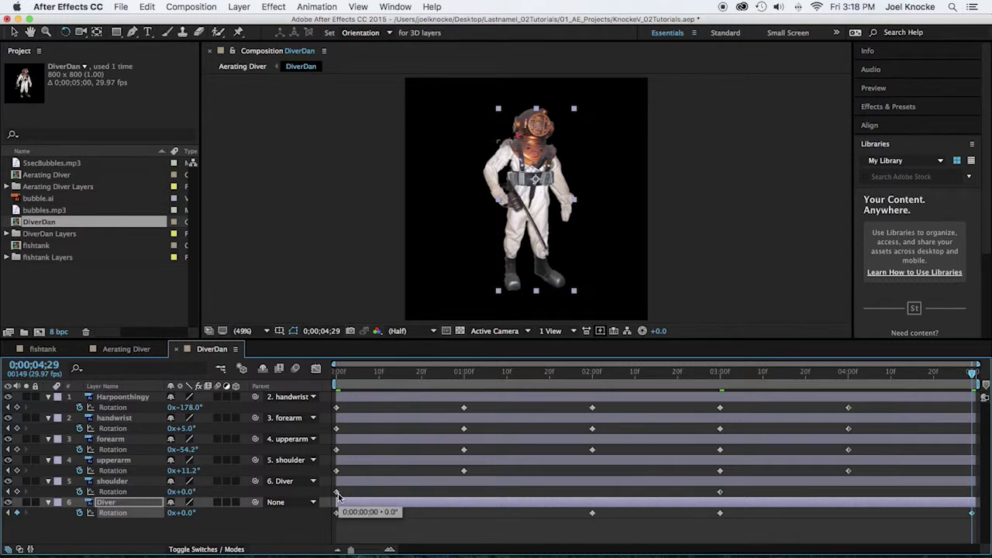
click(337, 493)
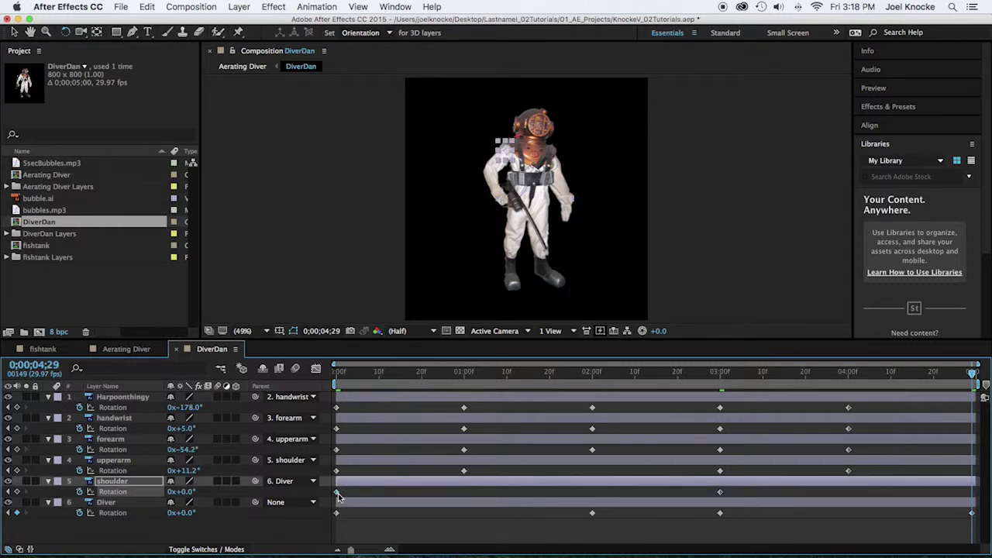
Copy the first rotation keyframes of the upperarm and forearm layers to 0;00;04;29.
click(337, 471)
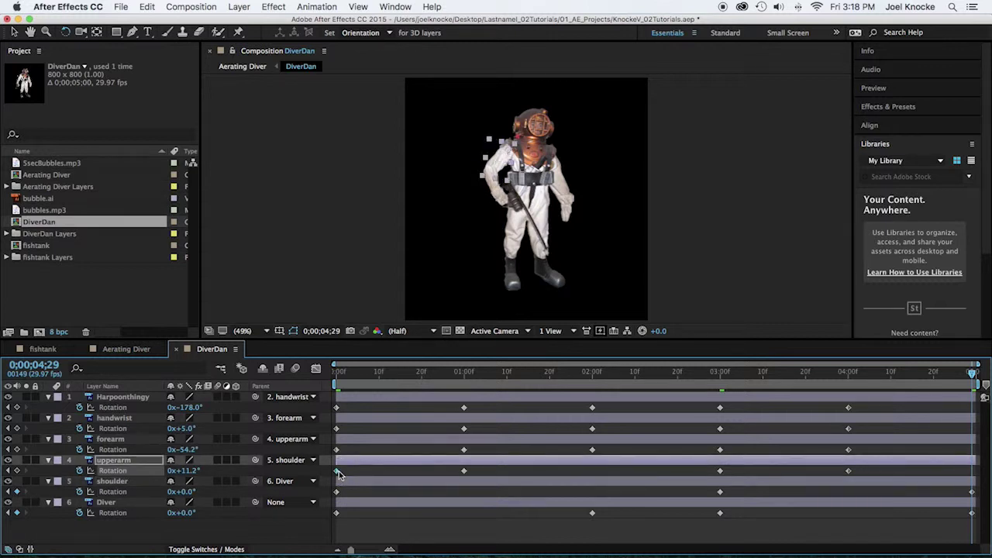
key(ctrl+v)
click(337, 451)
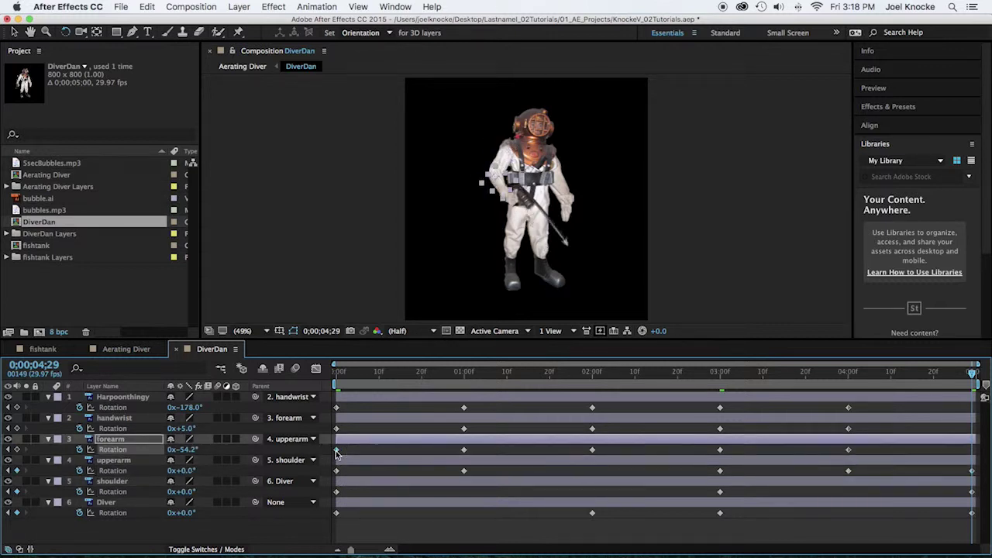
key(ctrl+v)
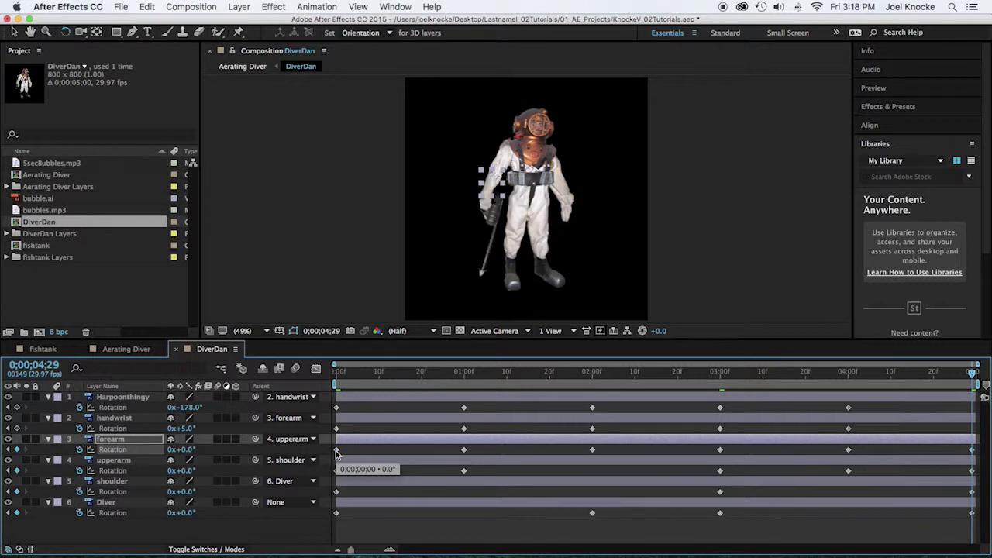
Copy the first rotation keyframes of the handwrist and Harpoonthingy layers to 0;00;04;29, and save the project.
click(336, 429)
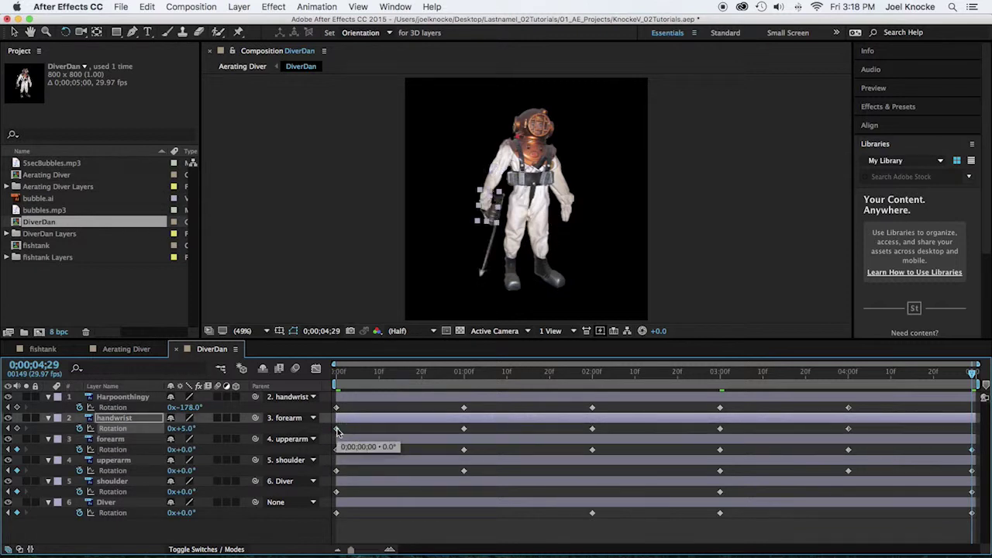
key(ctrl+v)
click(337, 408)
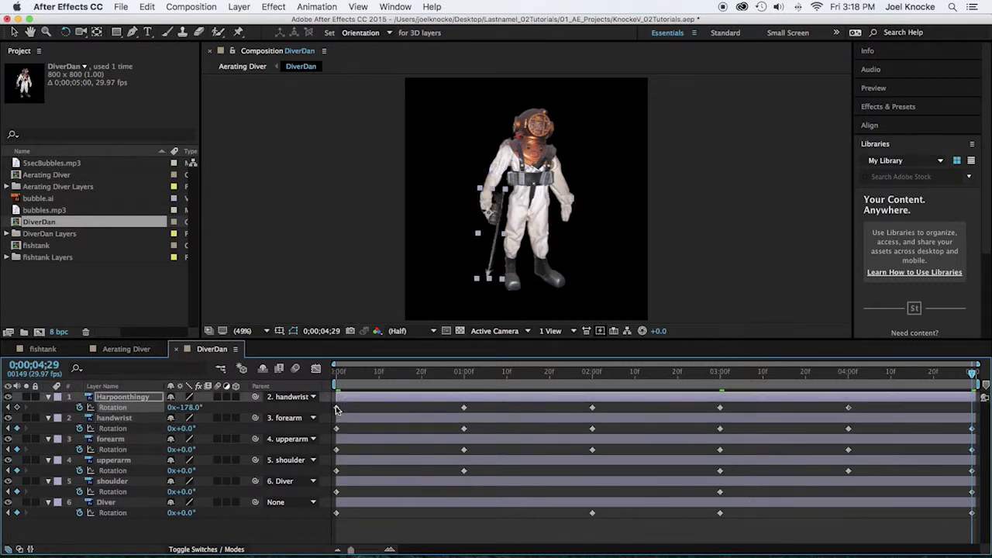
key(ctrl+v)
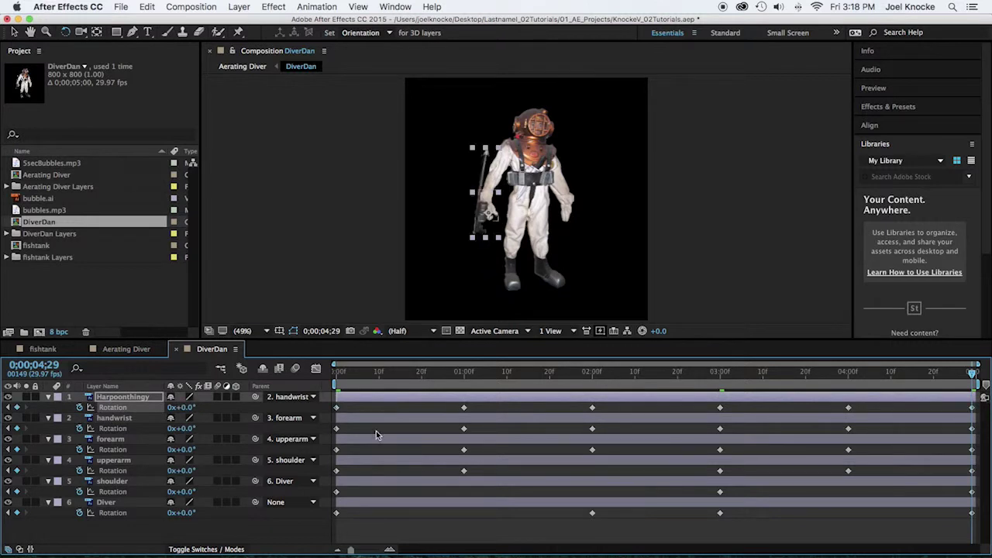
click(467, 529)
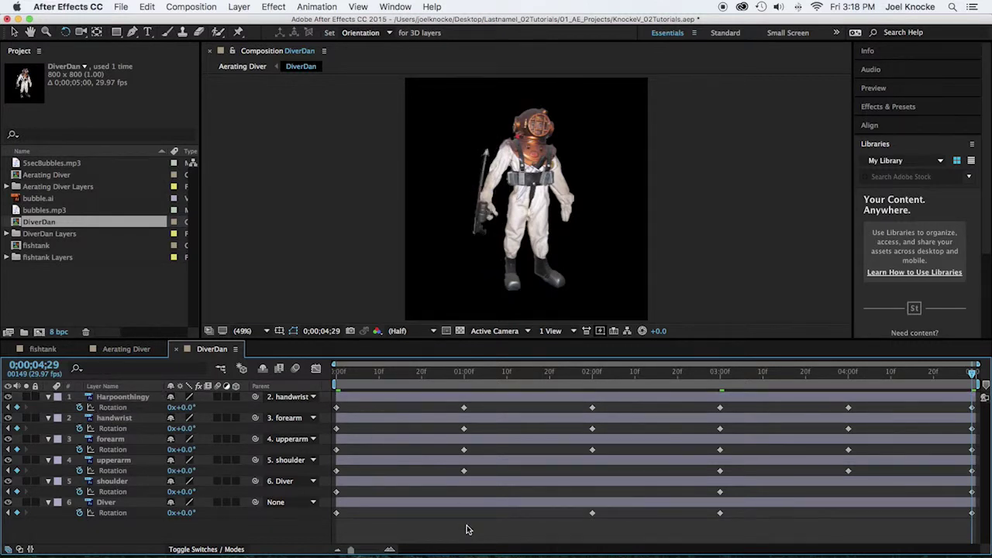
key(super+s)
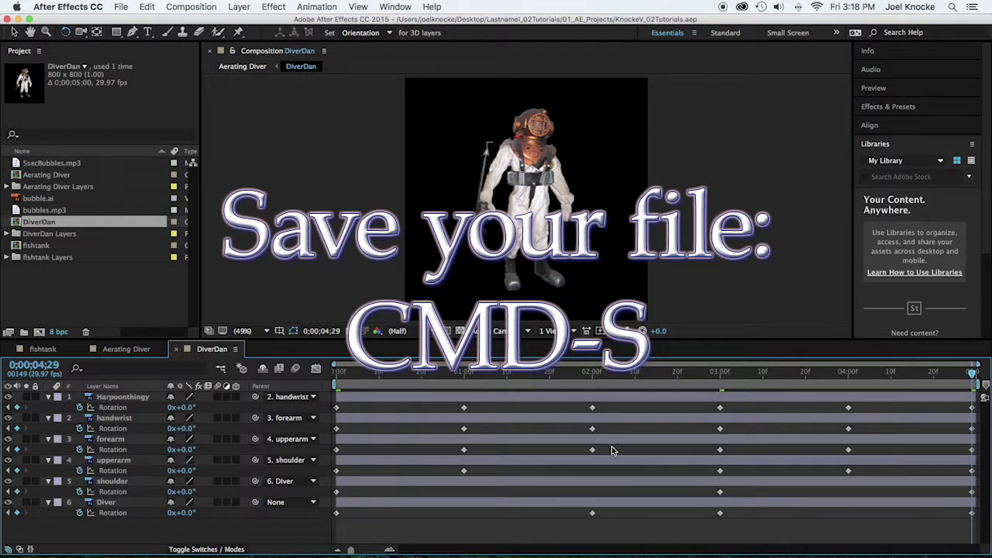
Preview the diver's animation in the Aerating Diver composition.
click(141, 353)
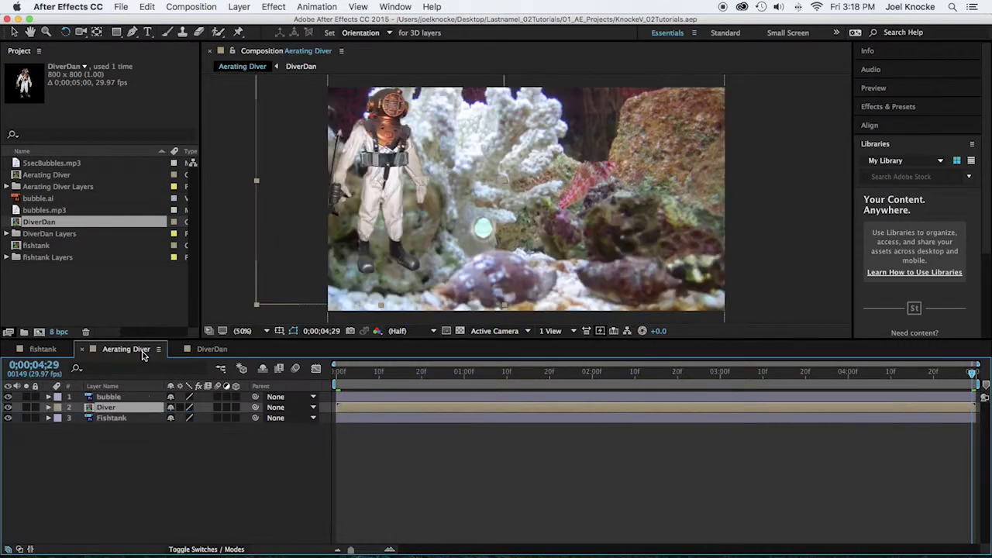
click(248, 479)
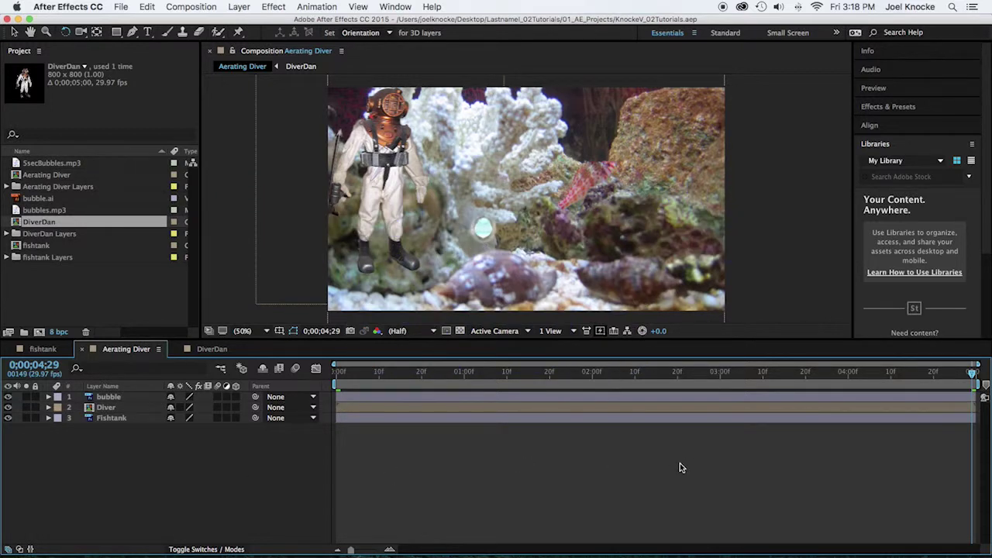
key(space)
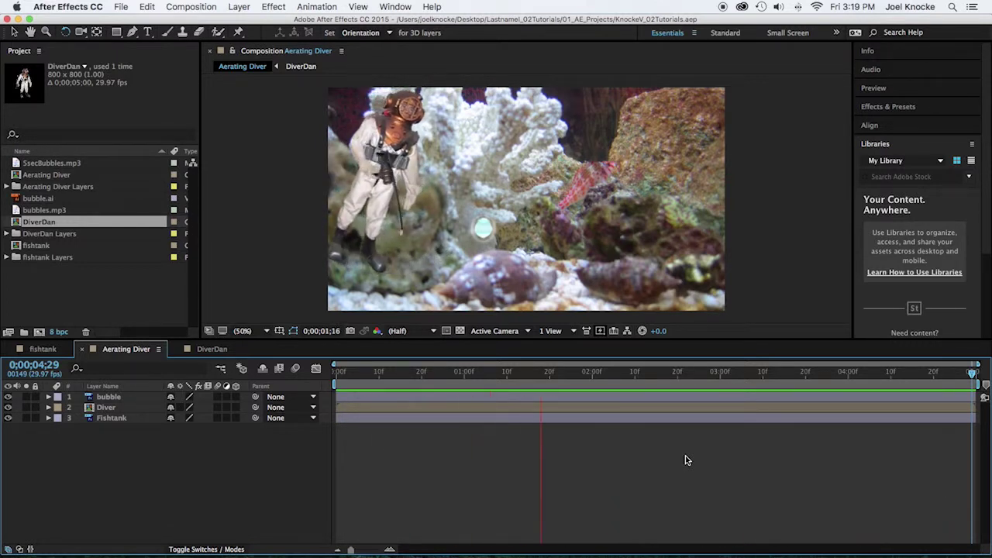
key(space)
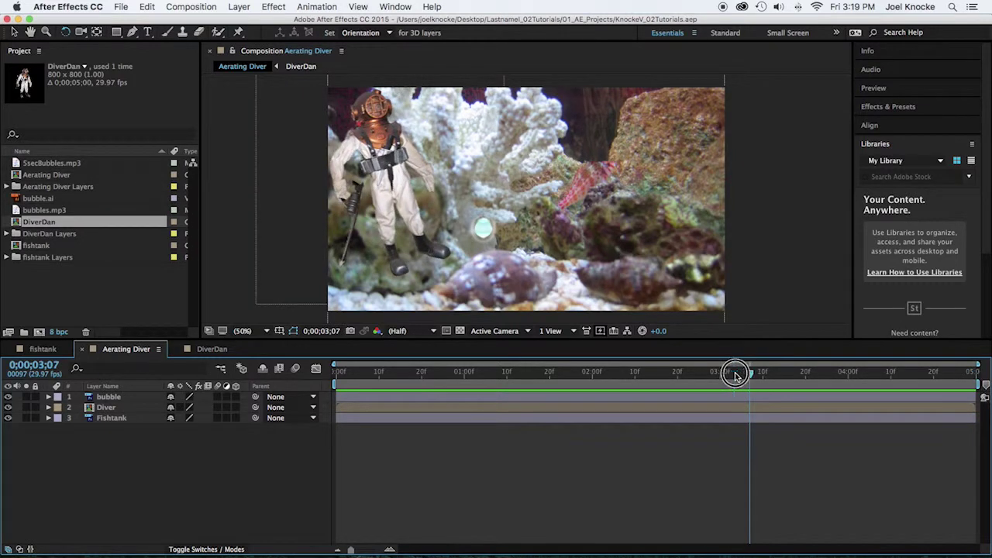
At 0;00;00;00 in Aerating Diver, enable Position and Scale keyframing on the Diver layer.
drag(750, 372, 261, 354)
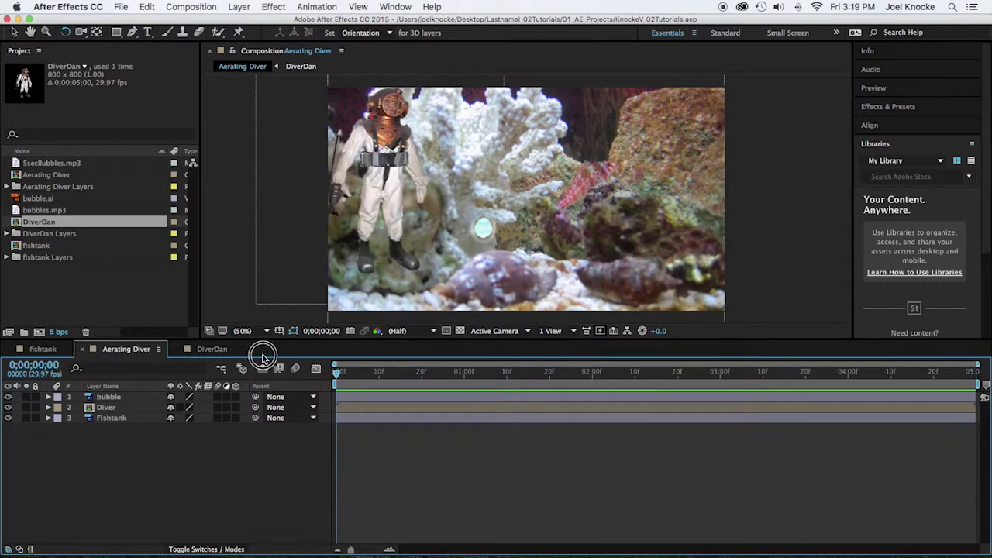
click(108, 408)
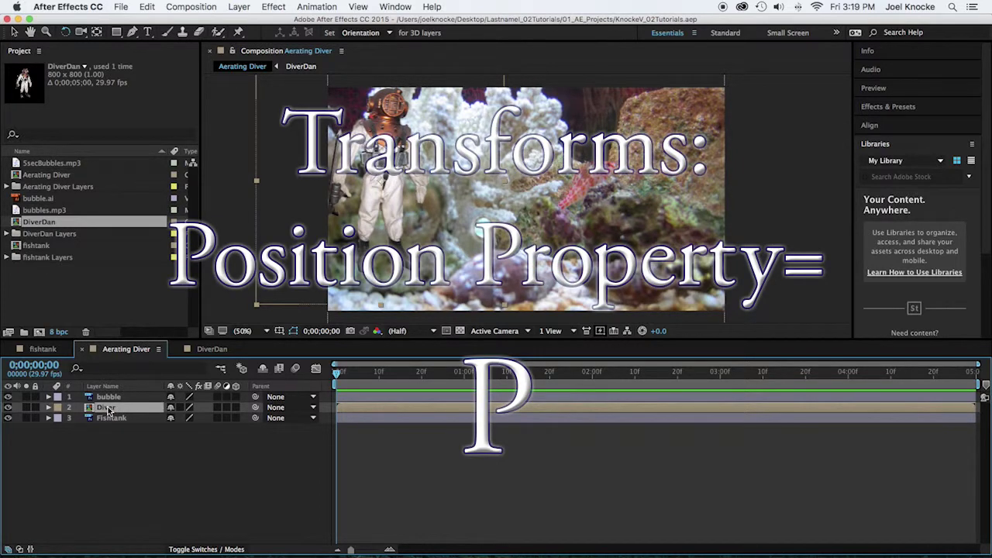
key(p)
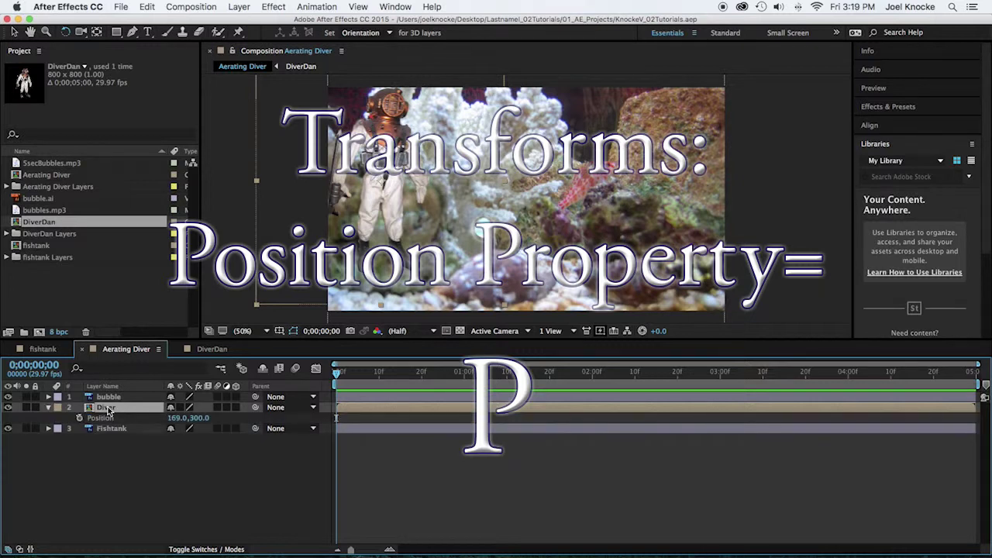
key(shift+s)
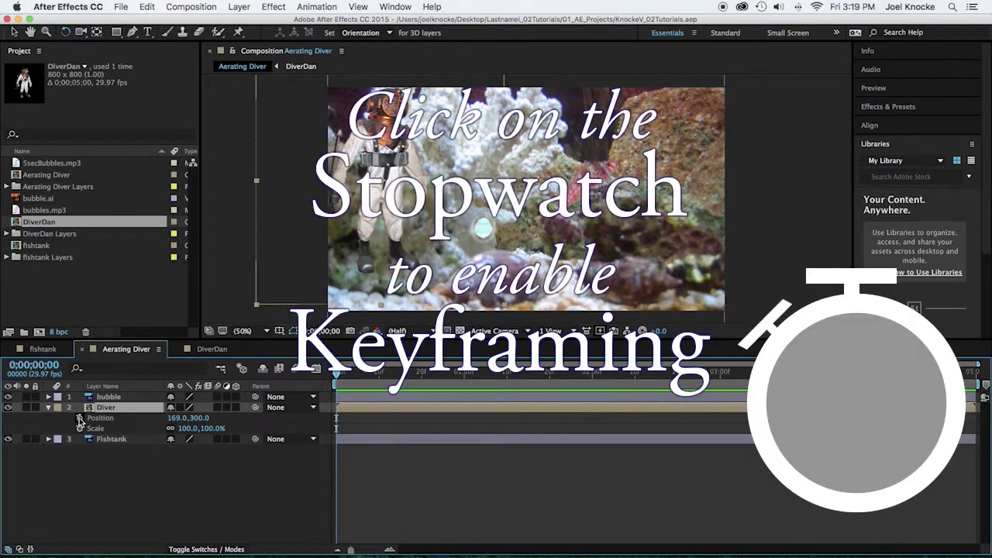
click(79, 418)
click(79, 428)
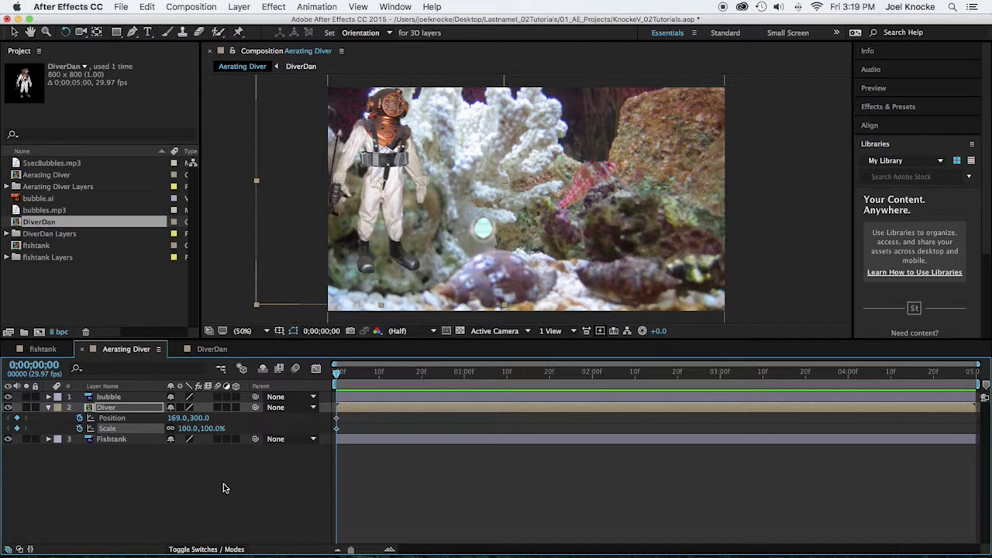
Set the Diver layer's scale to 25% and its horizontal position to about 80 at 0;00;00;00.
click(202, 429)
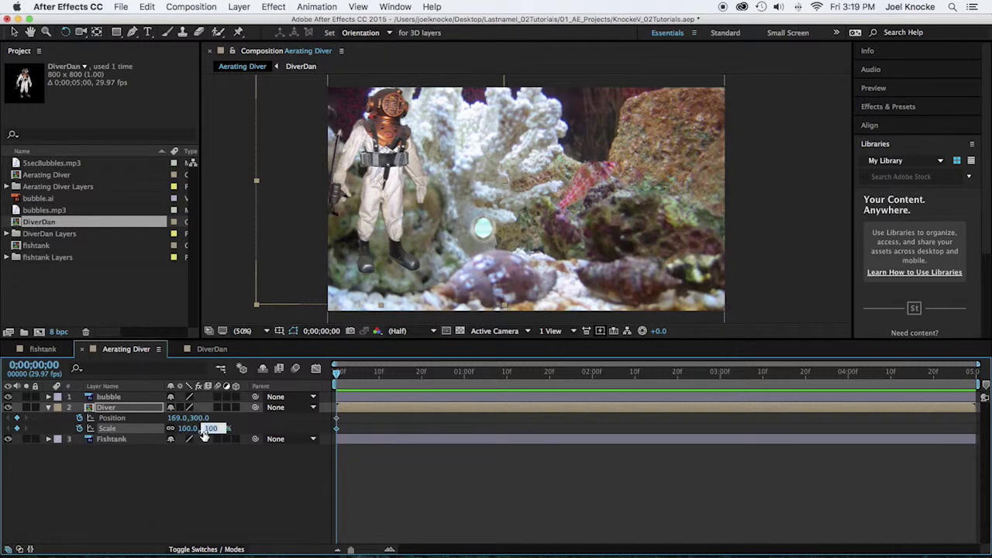
text(25)
key(Return)
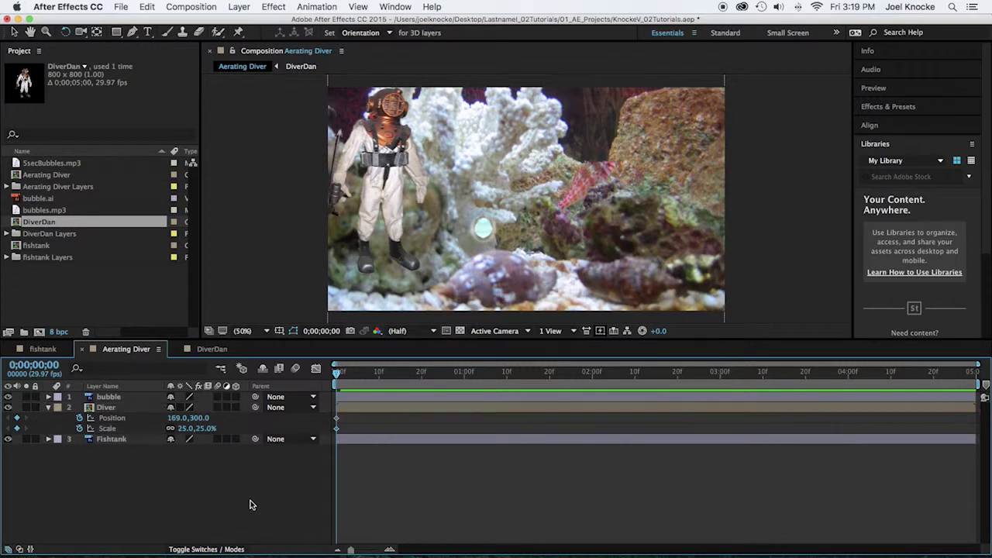
drag(172, 418, 104, 419)
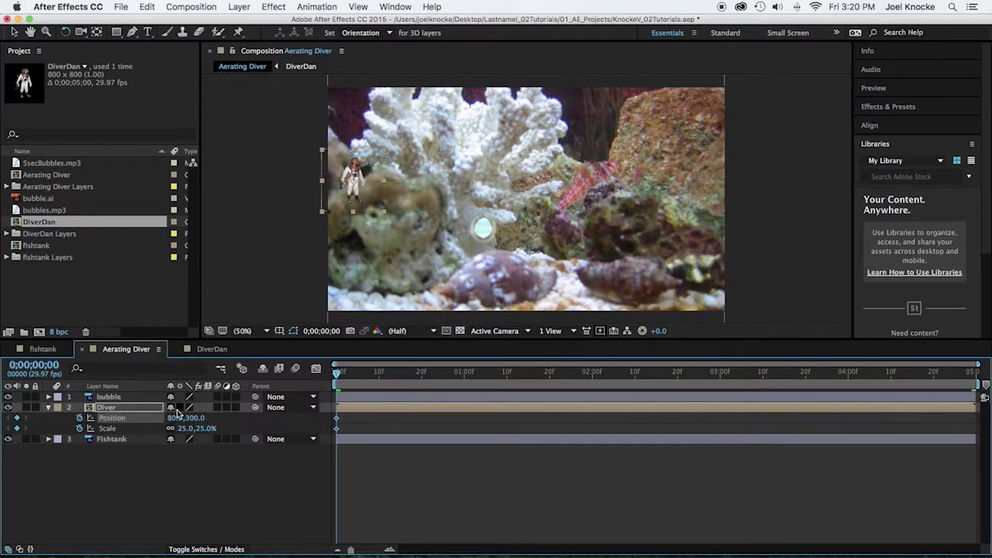
Set the Diver layer's position to about 55, 94 at 0;00;00;00, and save the project.
drag(191, 419, 64, 419)
drag(172, 419, 157, 424)
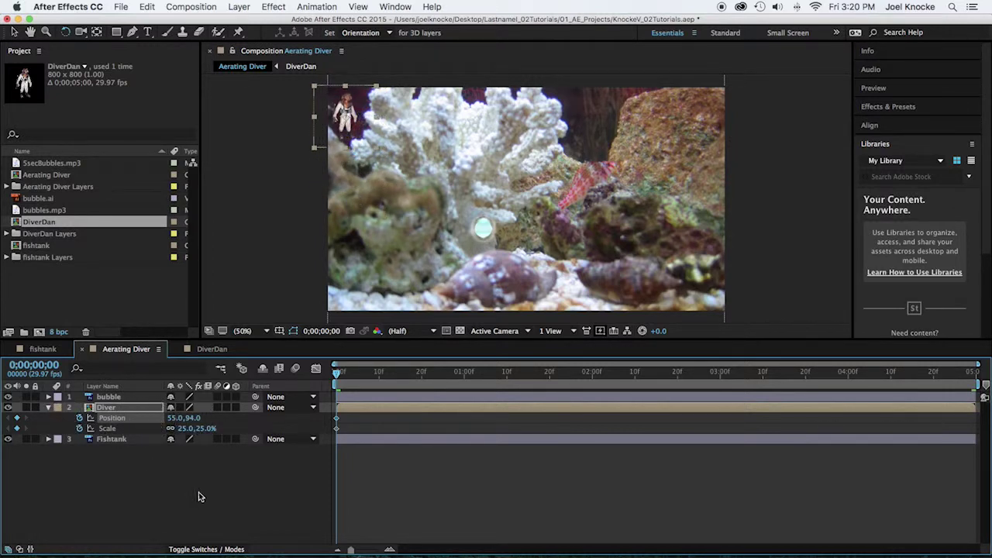
key(super+s)
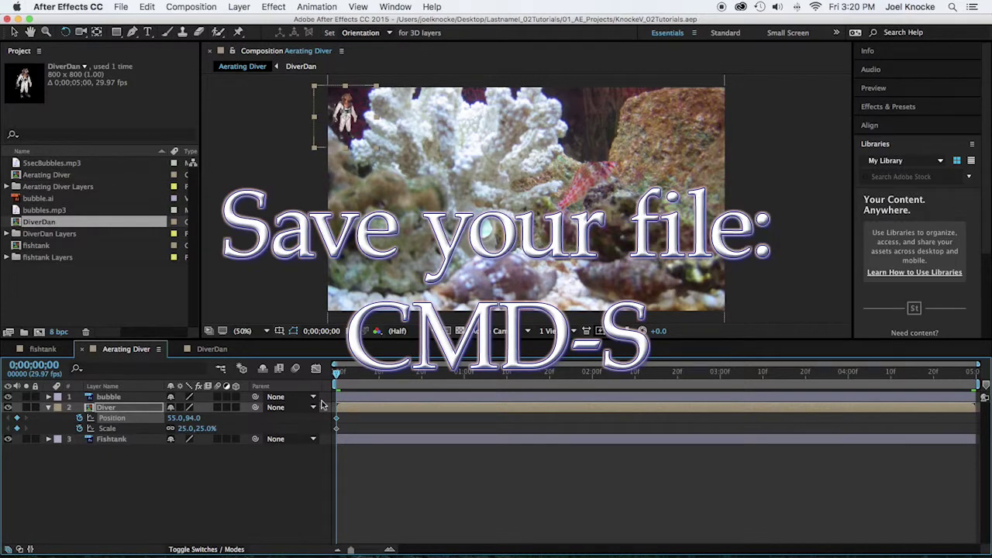
At 0;00;04;29, set the Diver layer's position to about 1207, 644 in the lower-right part of the fish tank.
drag(337, 371, 965, 424)
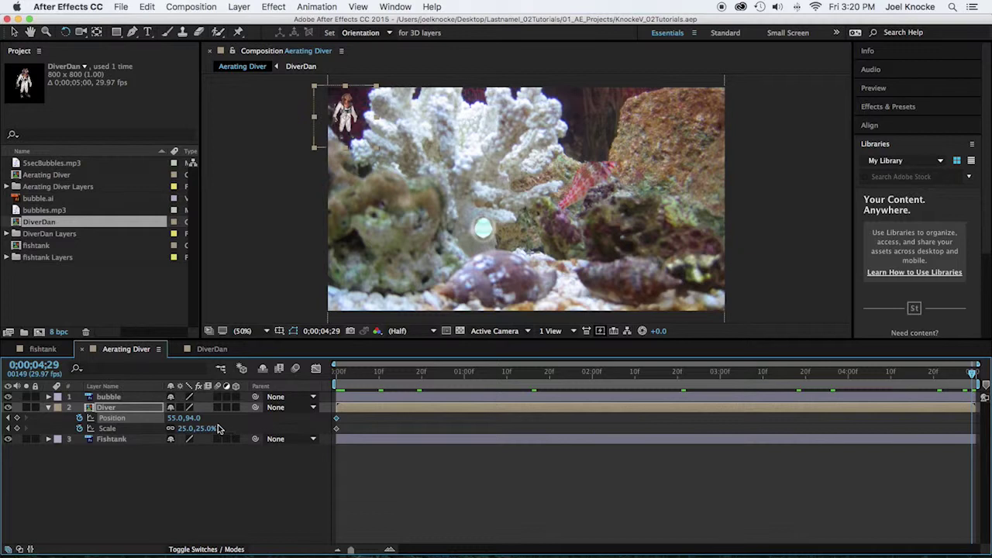
drag(188, 418, 439, 456)
drag(174, 418, 577, 423)
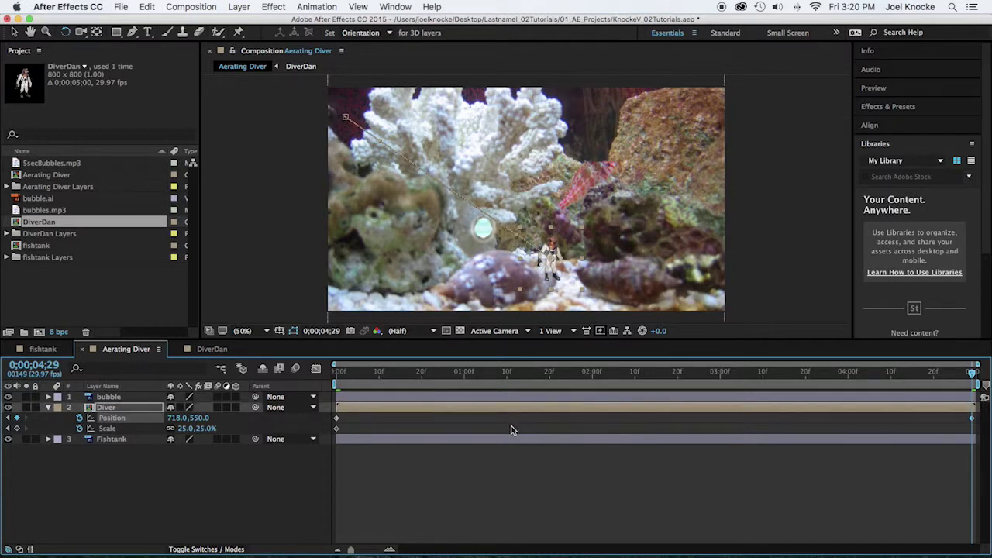
drag(170, 422, 430, 434)
drag(205, 419, 263, 426)
drag(178, 424, 232, 424)
Set the Diver layer's scale to 125% at 0;00;04;29.
click(184, 428)
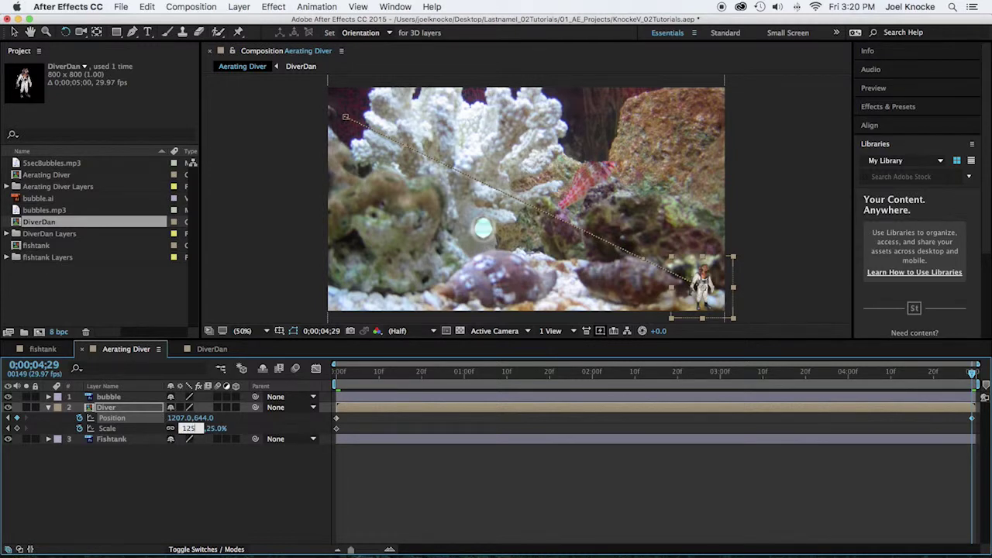
text(125)
key(Return)
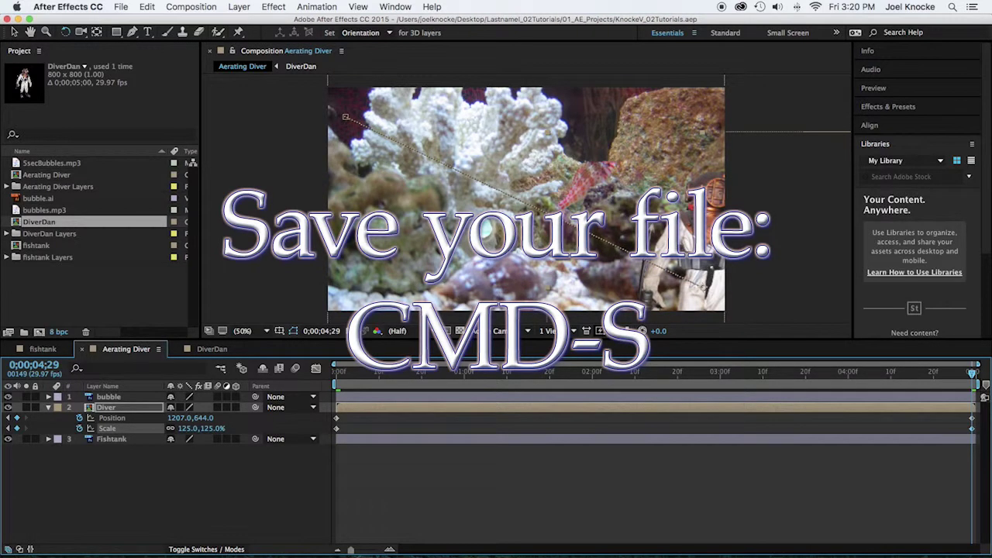
Preview the diver's movement and growth from 0;00;00;00, and scrub to 0;00;02;12 to inspect the straight motion path.
click(337, 372)
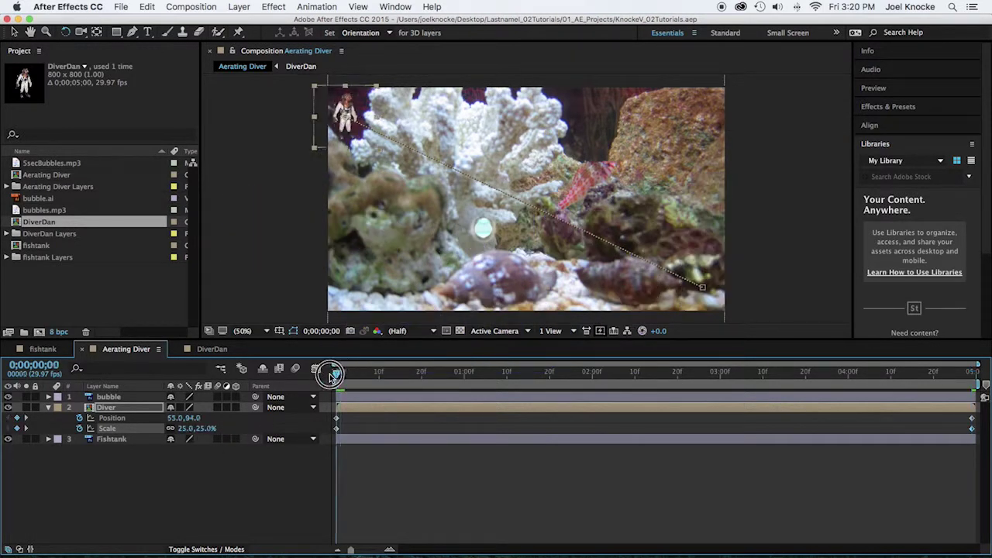
mouse_move(413, 552)
key(space)
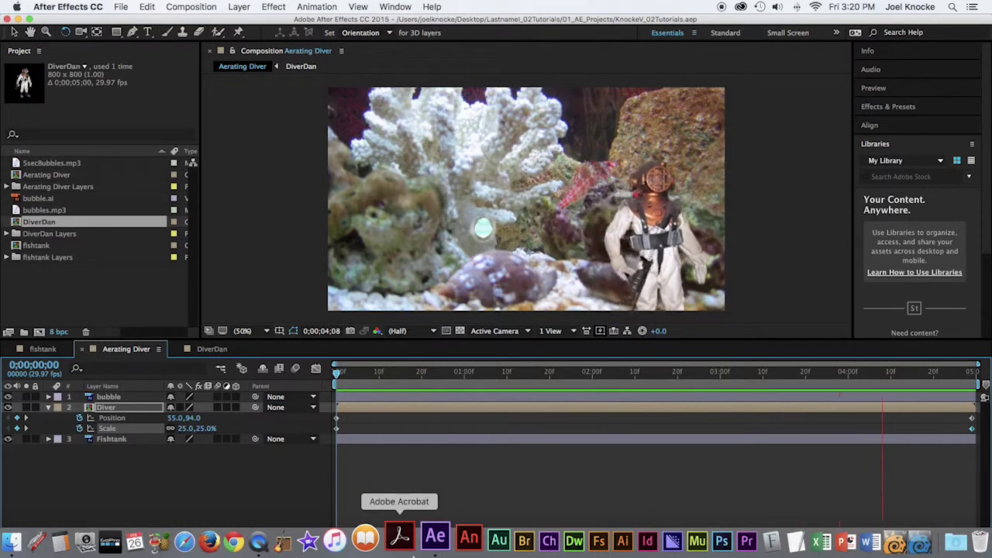
key(space)
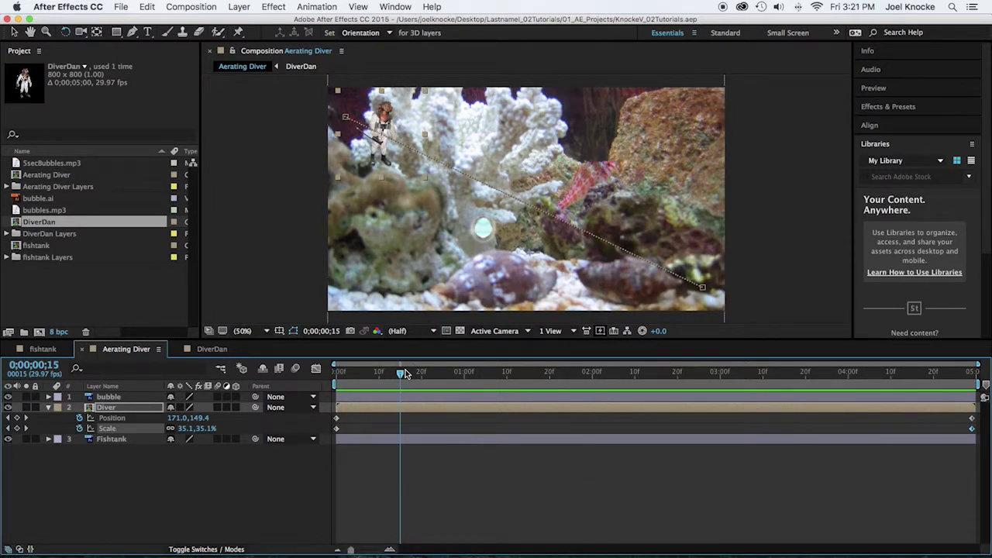
drag(400, 375, 643, 379)
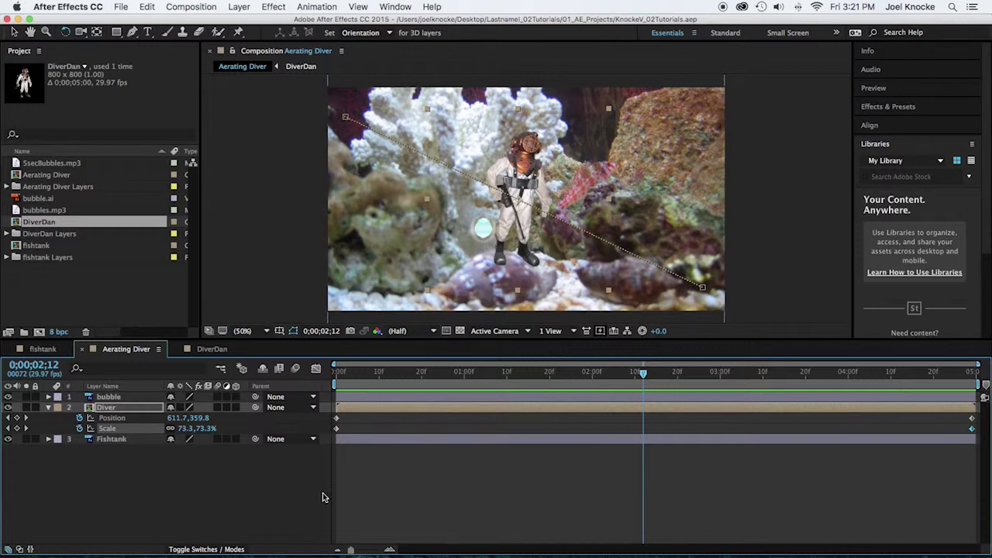
Bend the Diver's motion path into an S-curve by extending the path handles of its first and last position keyframes.
click(105, 419)
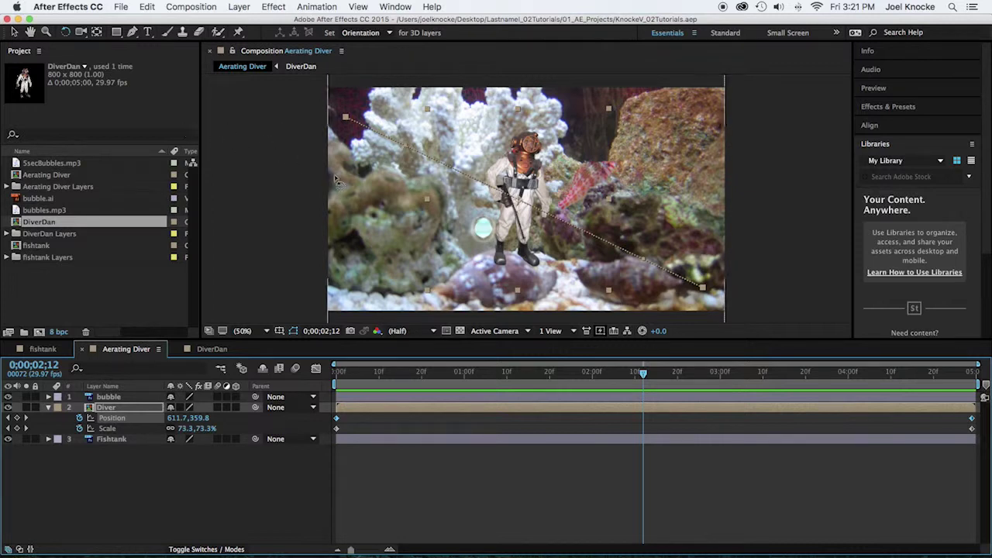
key(v)
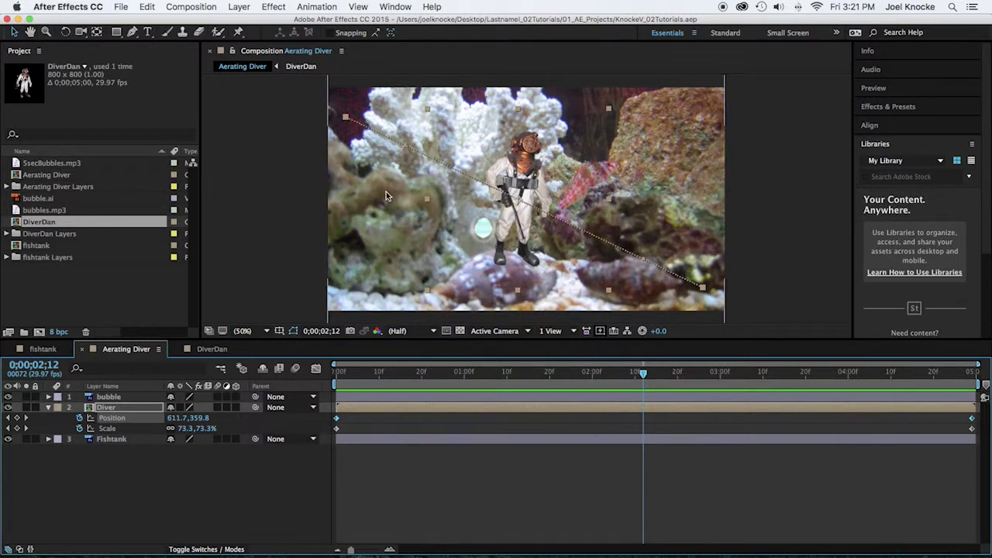
click(407, 147)
drag(407, 147, 490, 118)
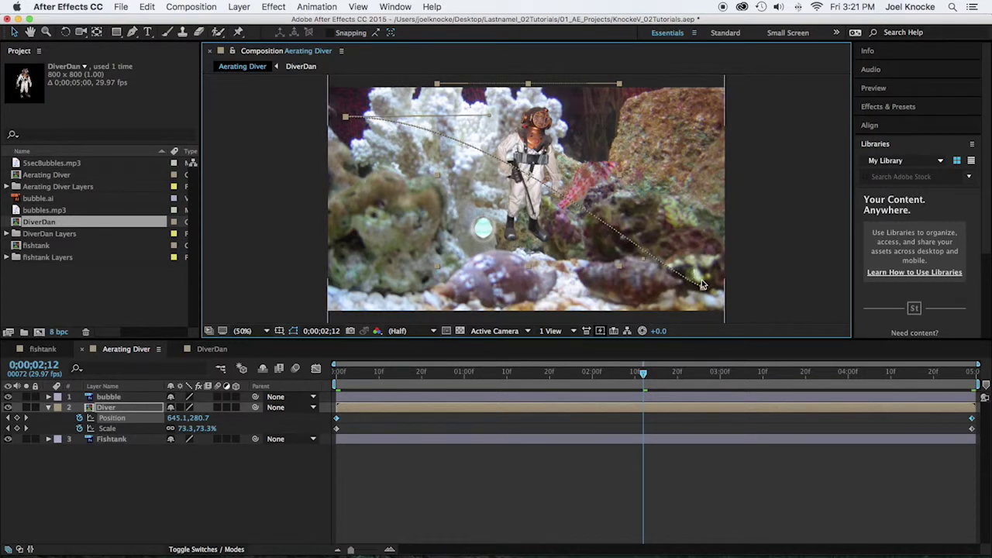
drag(642, 264, 504, 298)
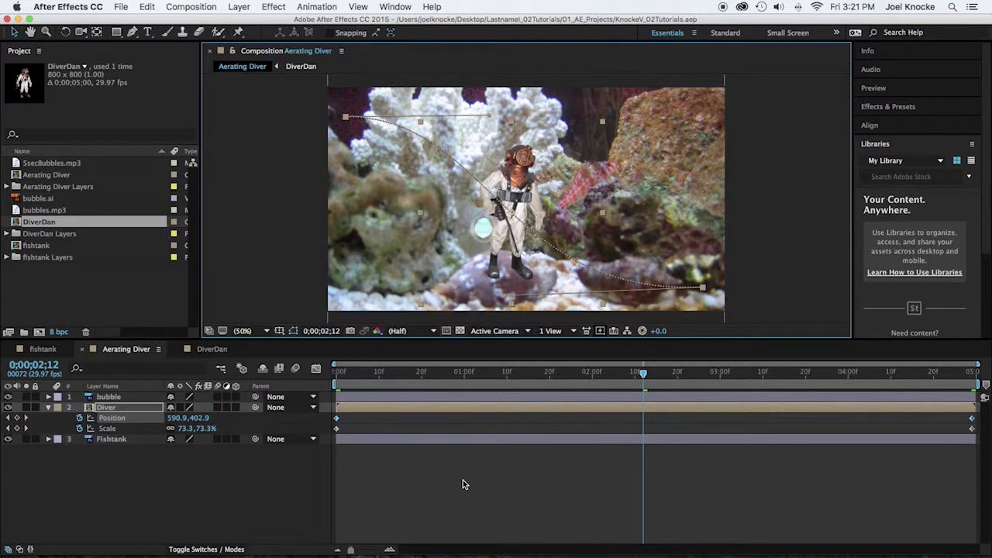
Preview the diver moving along the curved path, and return to 0;00;00;00.
key(space)
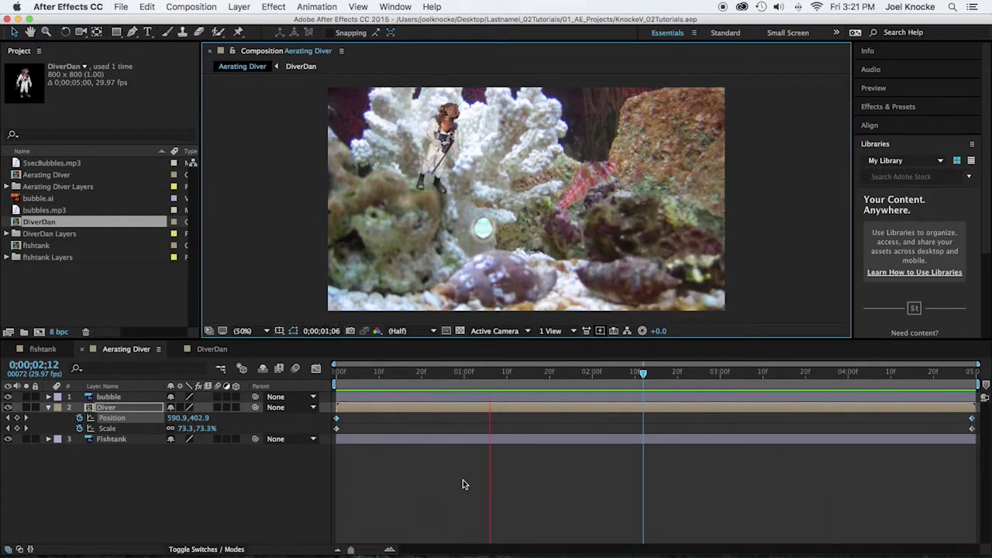
key(space)
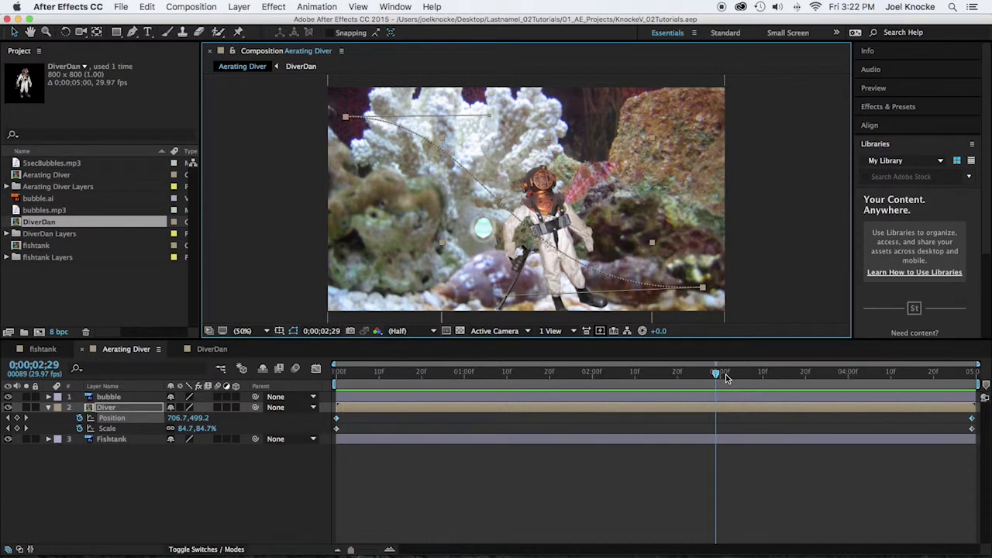
drag(716, 373, 330, 350)
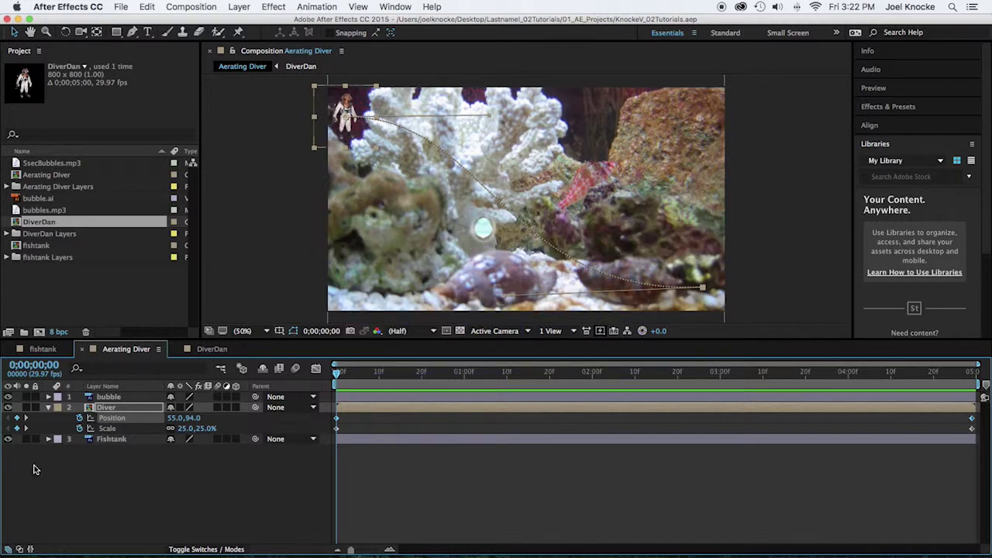
Go to 0;00;04;29 and reveal only the Position property of the bubble layer.
click(106, 397)
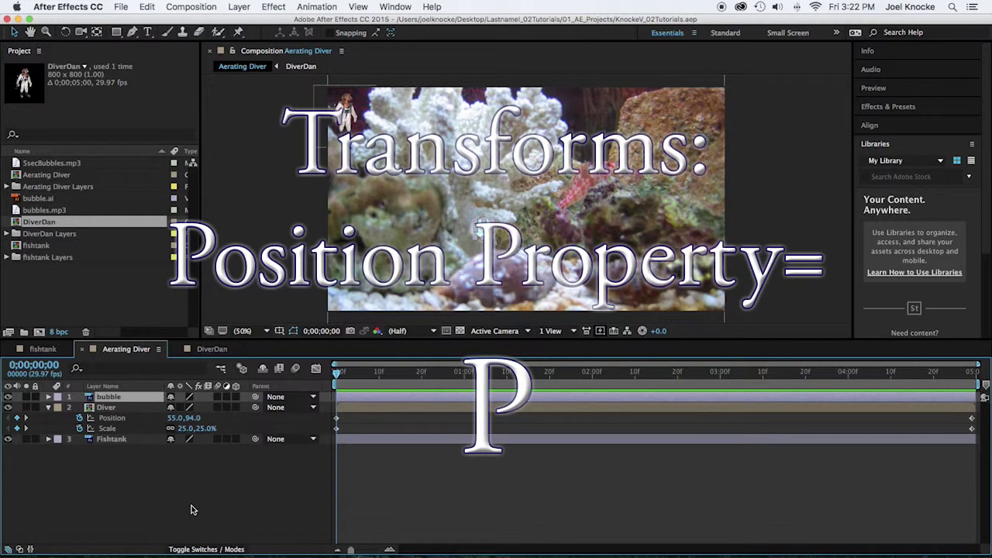
key(End)
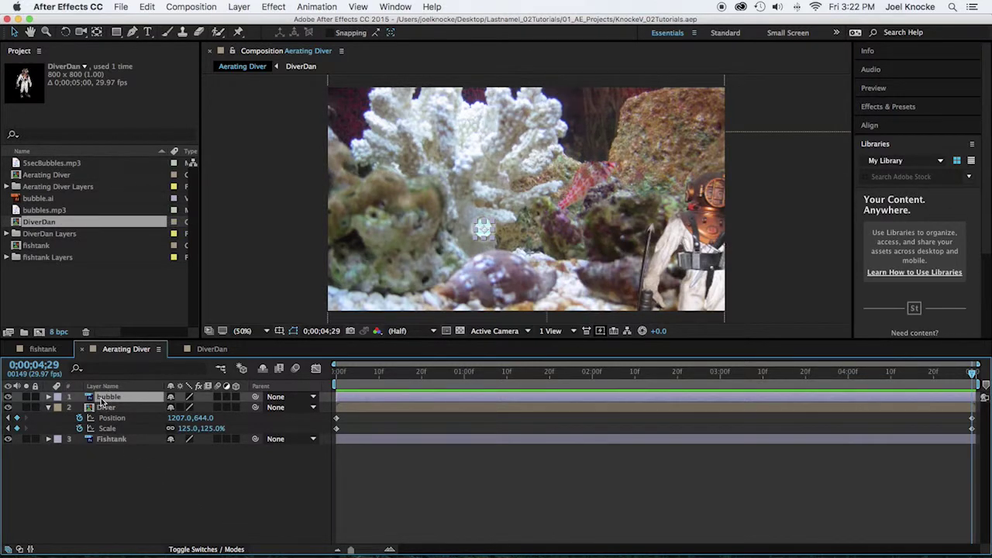
key(p)
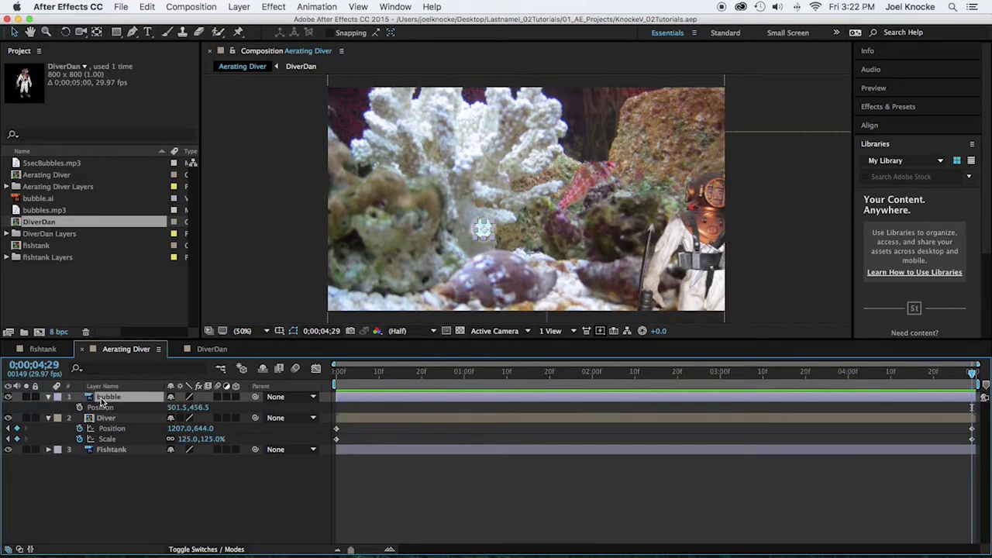
At 0;00;00;00, enable Position keyframing on the bubble layer and move the bubble to the tank's bottom, about 497.5, 686.5.
click(138, 417)
click(842, 373)
drag(842, 373, 305, 344)
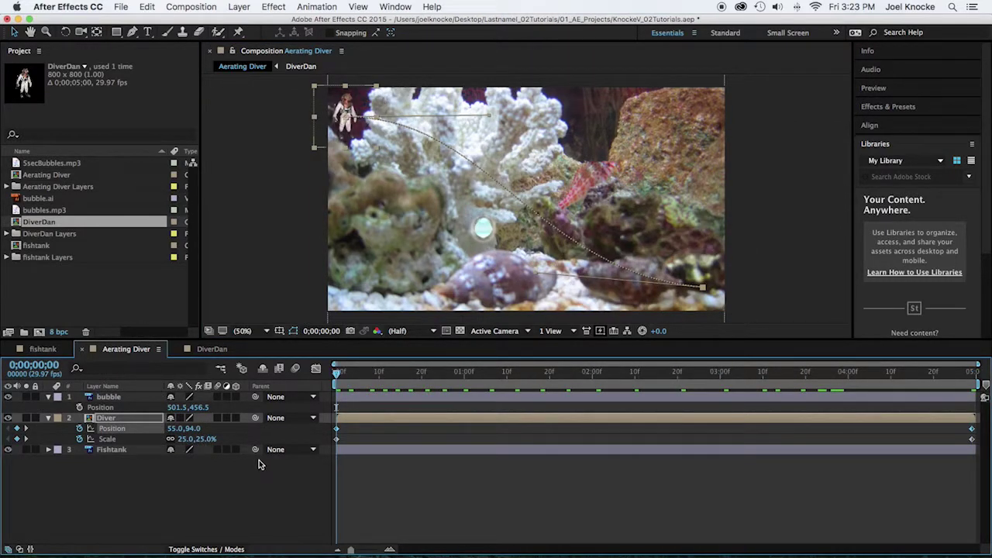
click(107, 398)
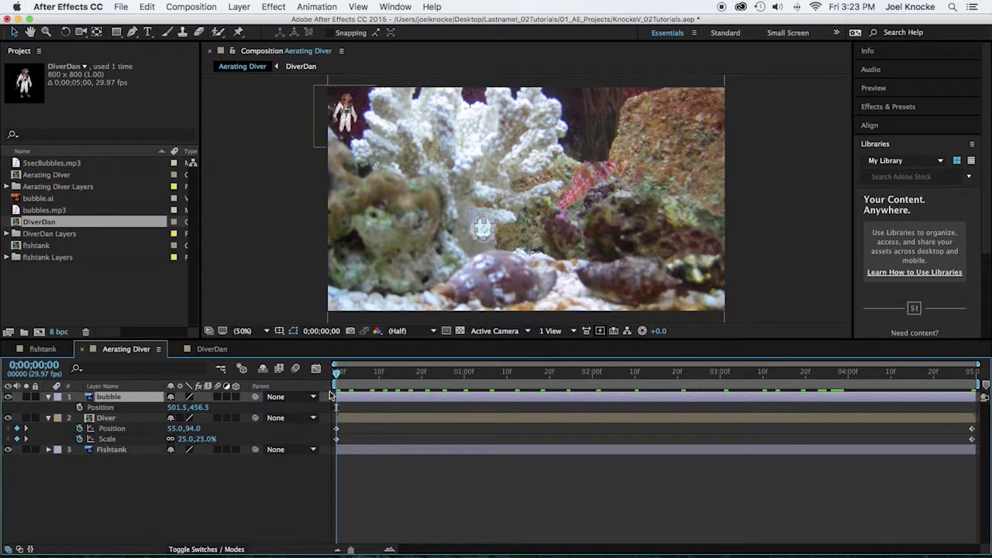
click(79, 406)
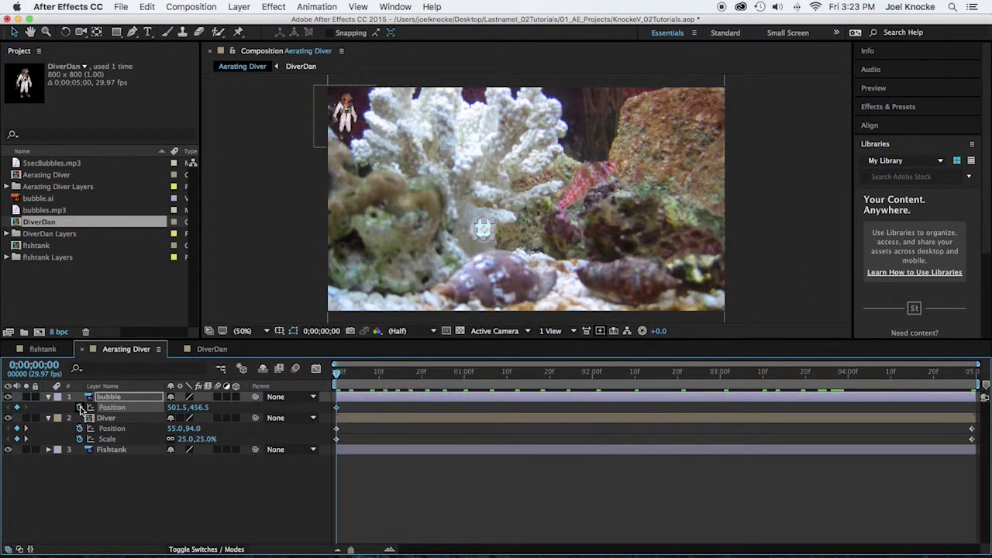
drag(482, 227, 484, 300)
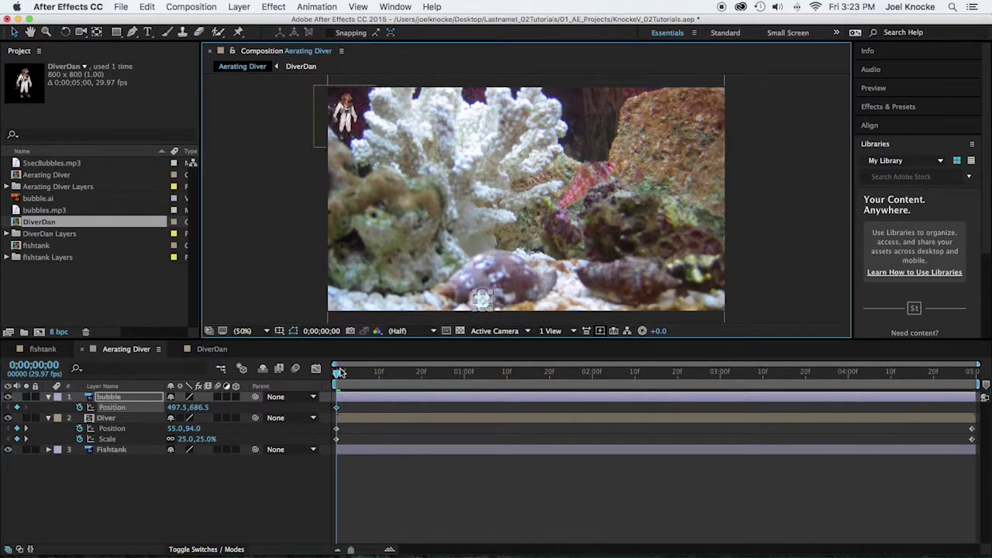
At 0;00;04;29, move the bubble straight up to the top edge of the frame, about 501.5, 4.5.
drag(338, 372, 945, 372)
drag(983, 408, 988, 413)
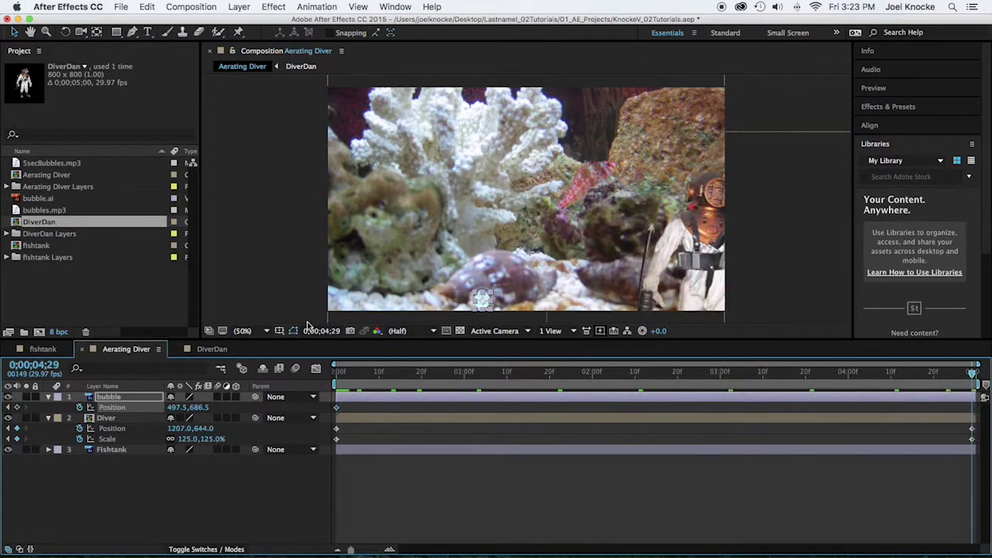
drag(484, 299, 487, 86)
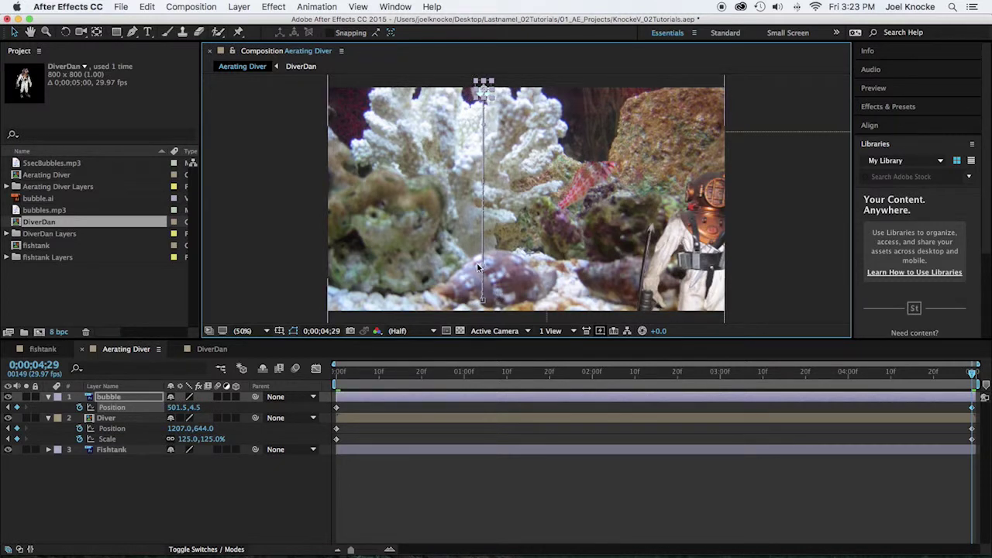
Bend the bubble's motion path into an S-curve, pulling its lower part to the left and its upper part to the right.
drag(482, 266, 458, 261)
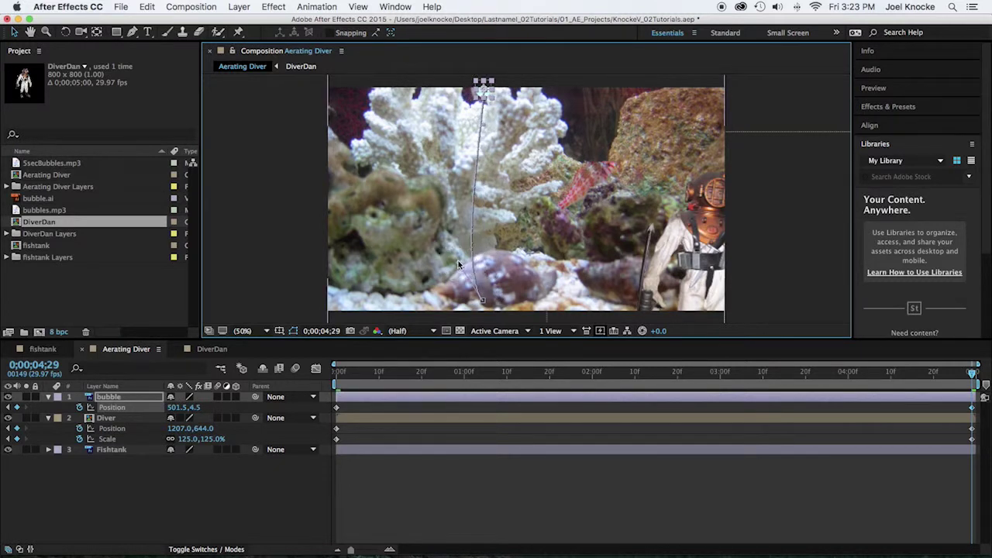
drag(483, 122, 537, 202)
drag(458, 262, 441, 251)
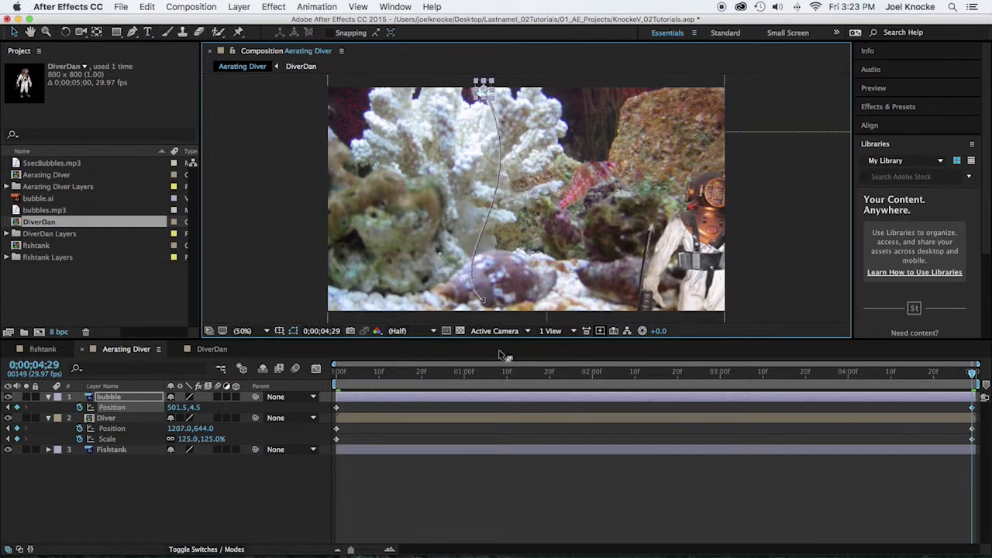
click(304, 410)
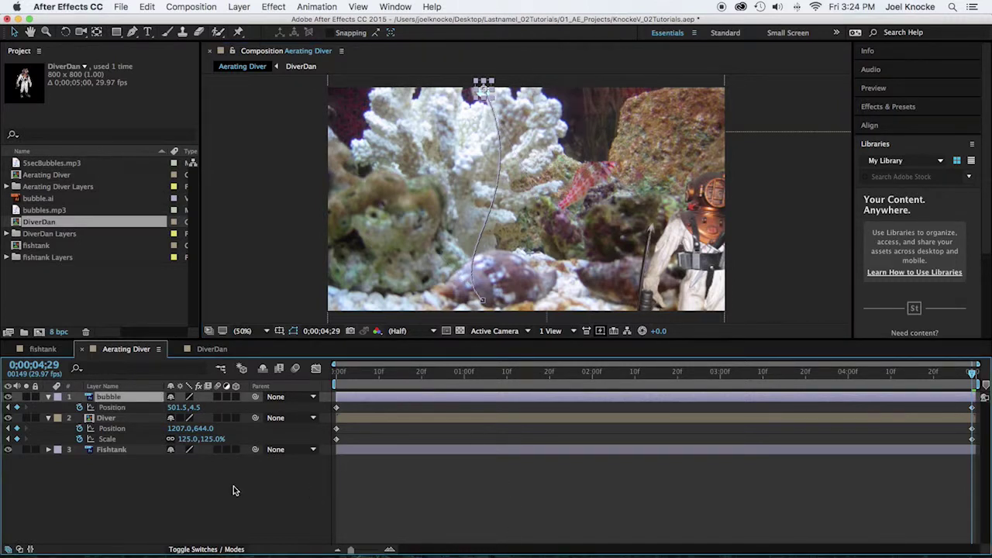
Preview the bubble and diver animation, return to 0;00;00;00, and save the project.
key(space)
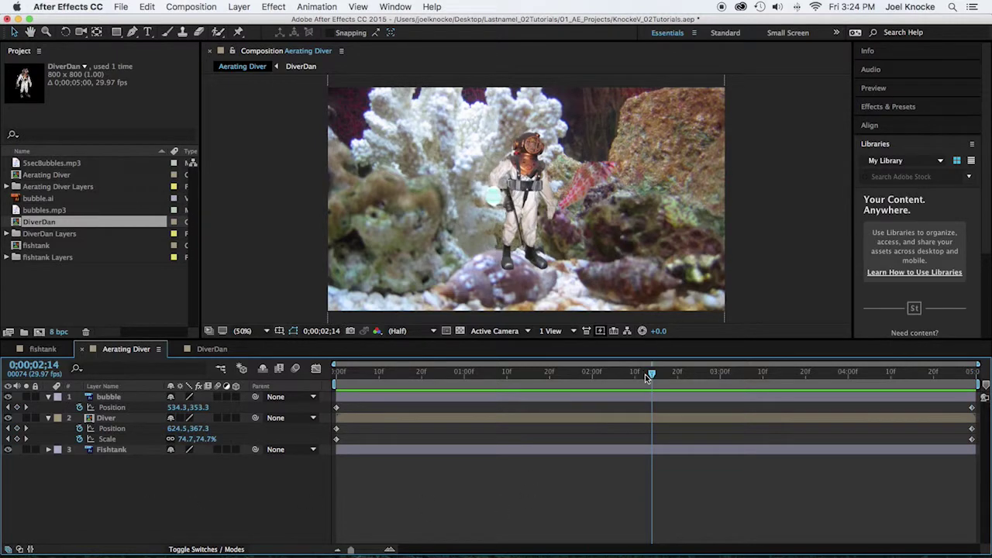
drag(655, 374, 338, 373)
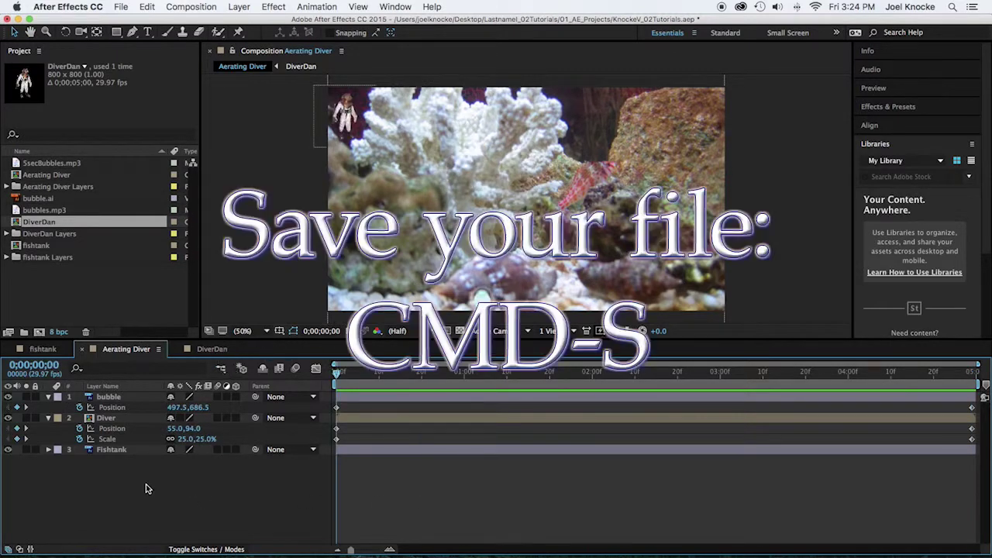
key(super+s)
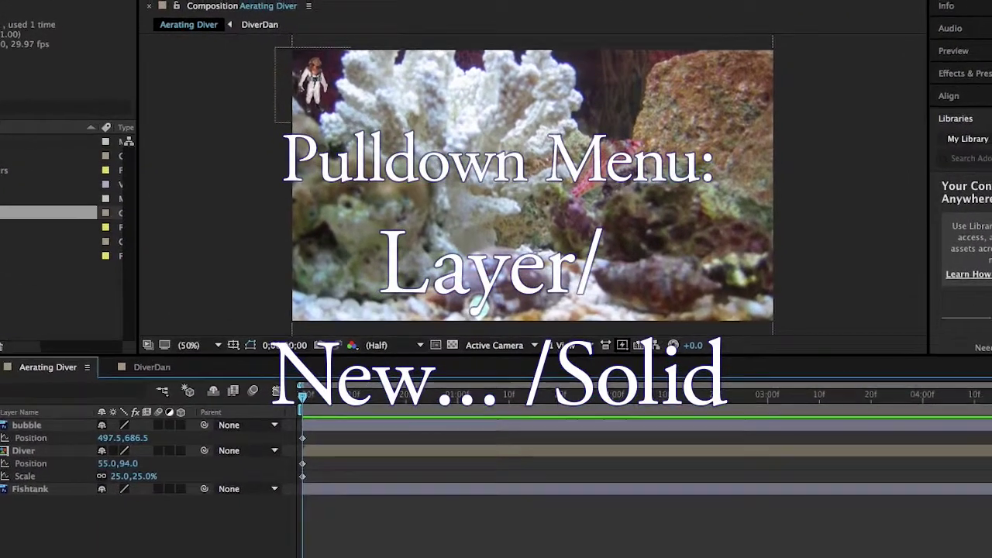
Create a composition-sized solid layer in light cyan, about 7CDCF8, in the Aerating Diver composition.
click(238, 6)
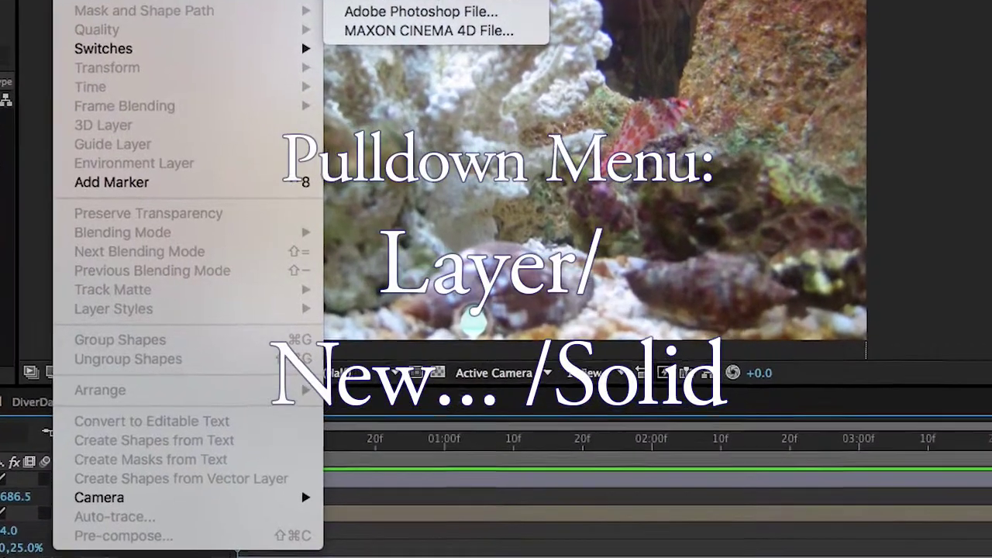
click(364, 2)
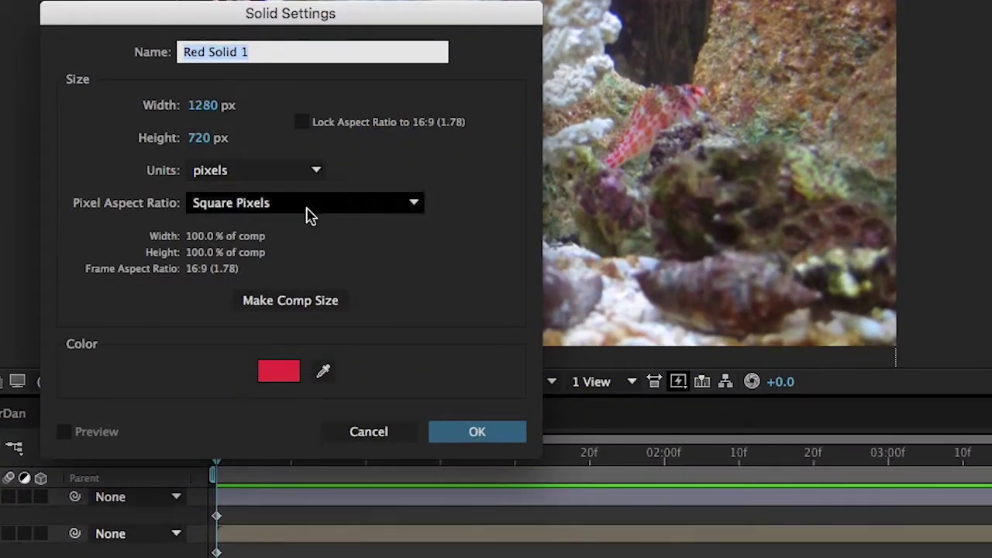
click(270, 375)
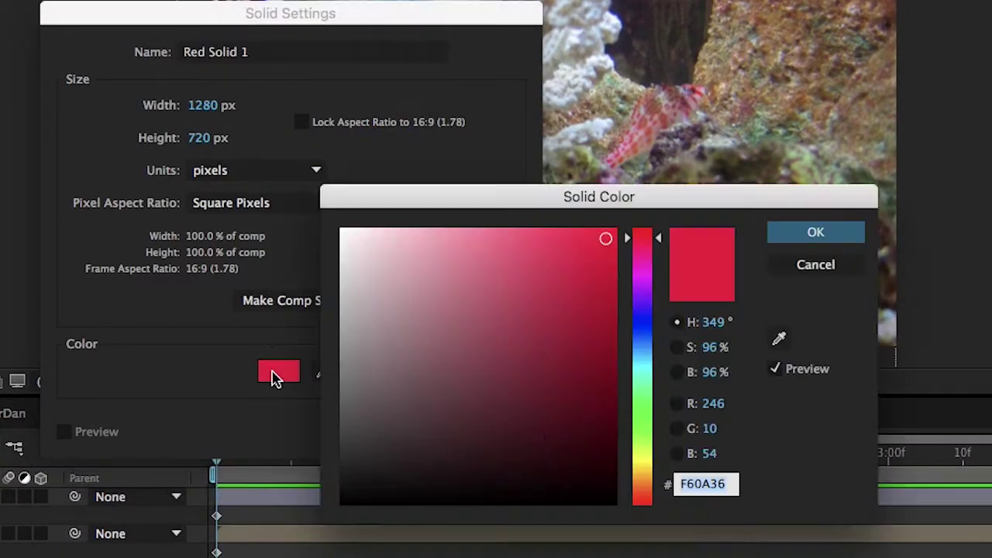
click(645, 358)
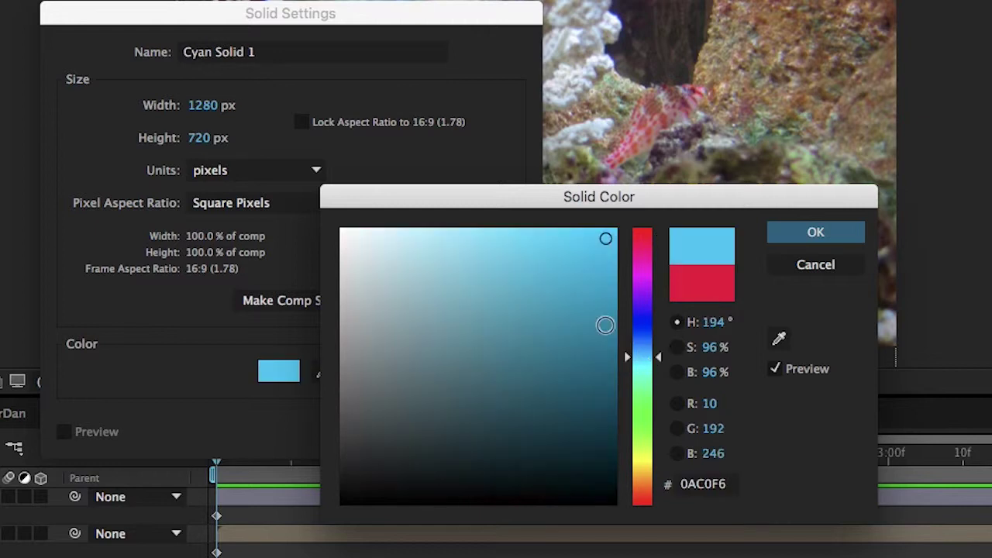
click(479, 235)
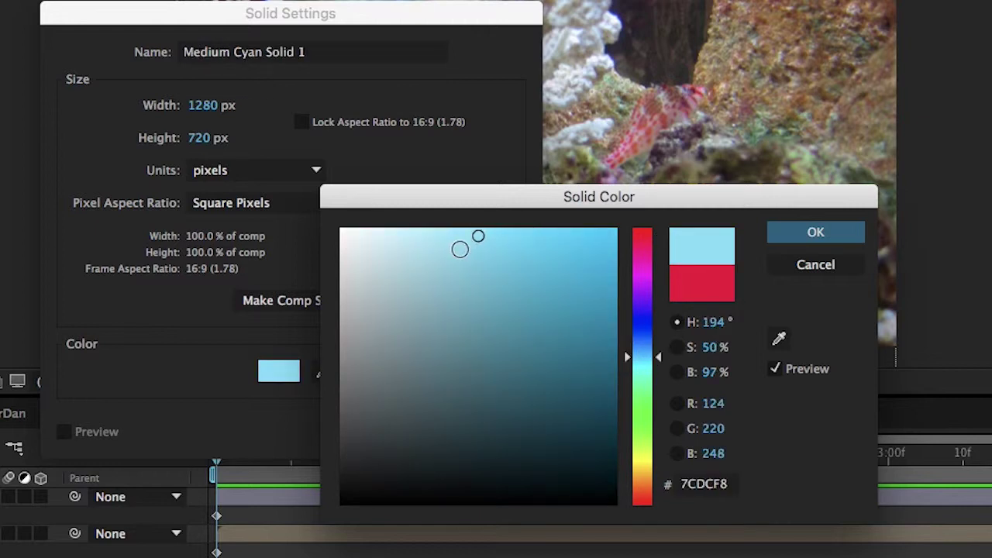
click(815, 233)
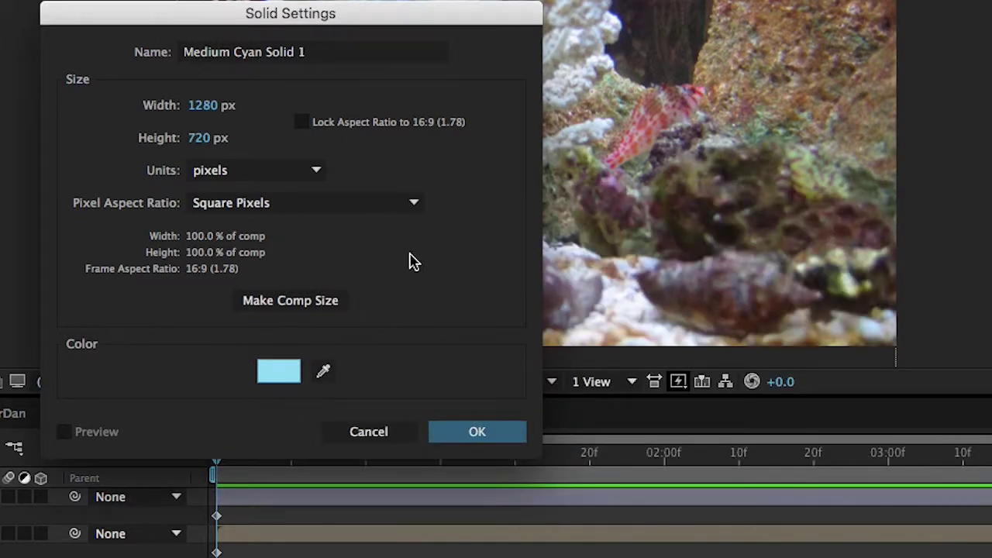
click(333, 300)
click(496, 434)
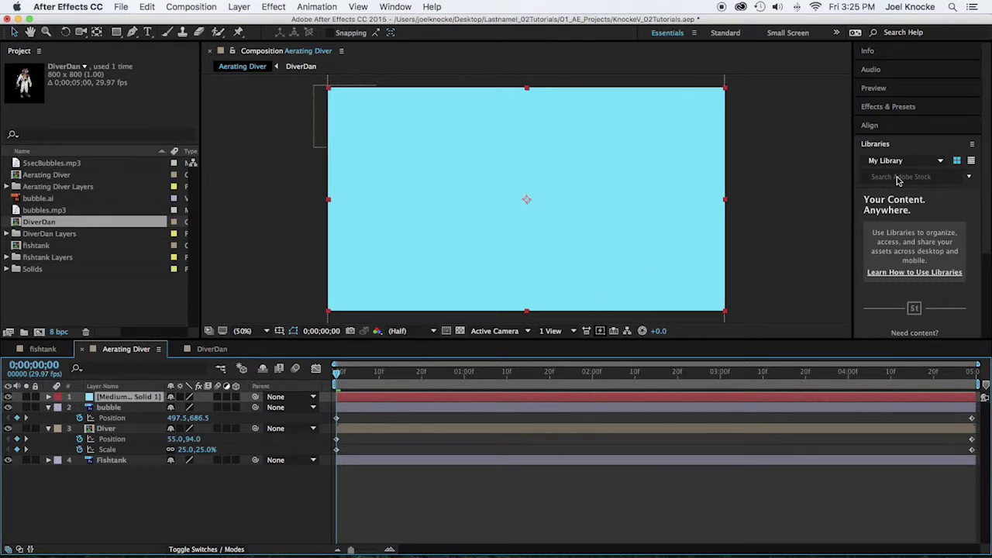
Find the CC Bubbles simulation effect by searching for "bubbles" and apply it to the cyan solid layer.
click(891, 108)
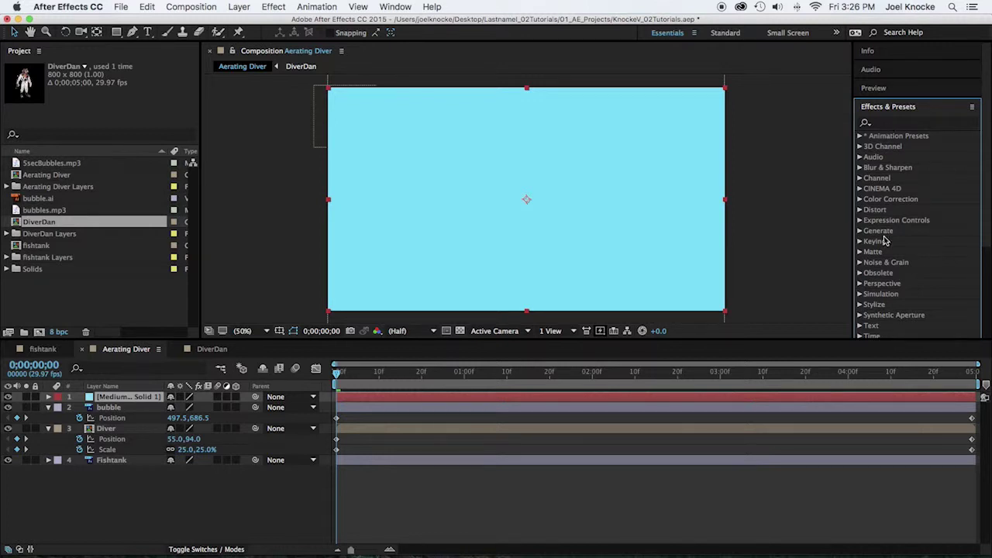
click(858, 295)
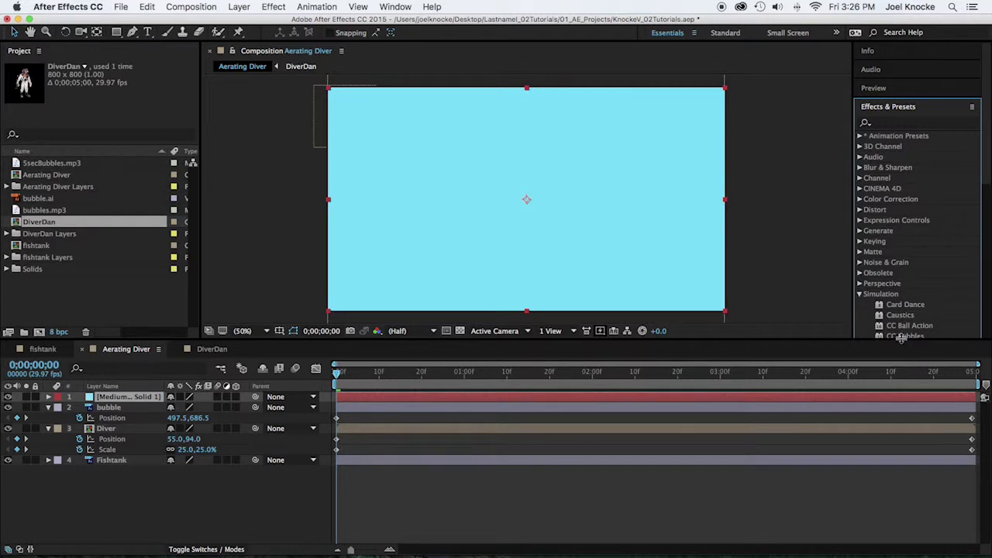
scroll(981, 173, down, 2)
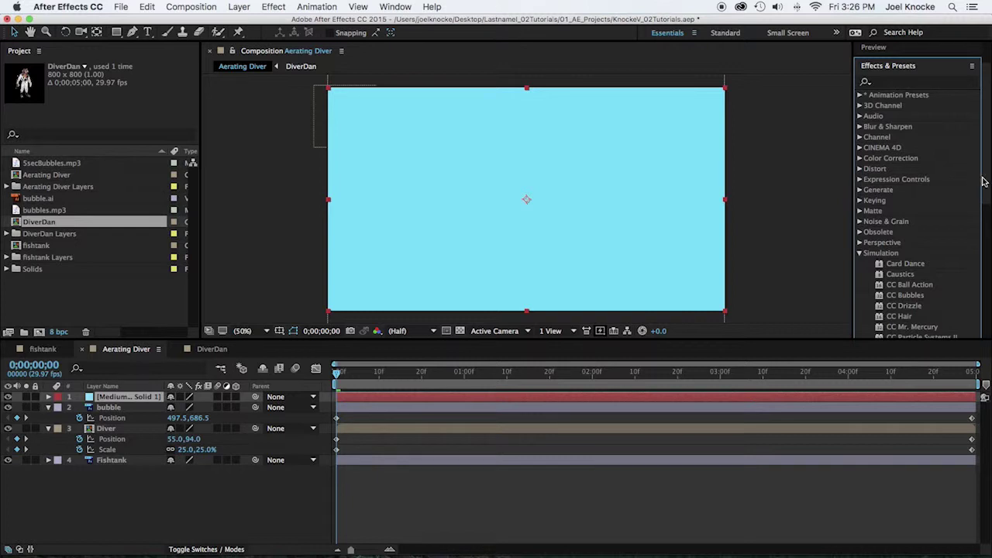
scroll(987, 178, up, 2)
click(878, 124)
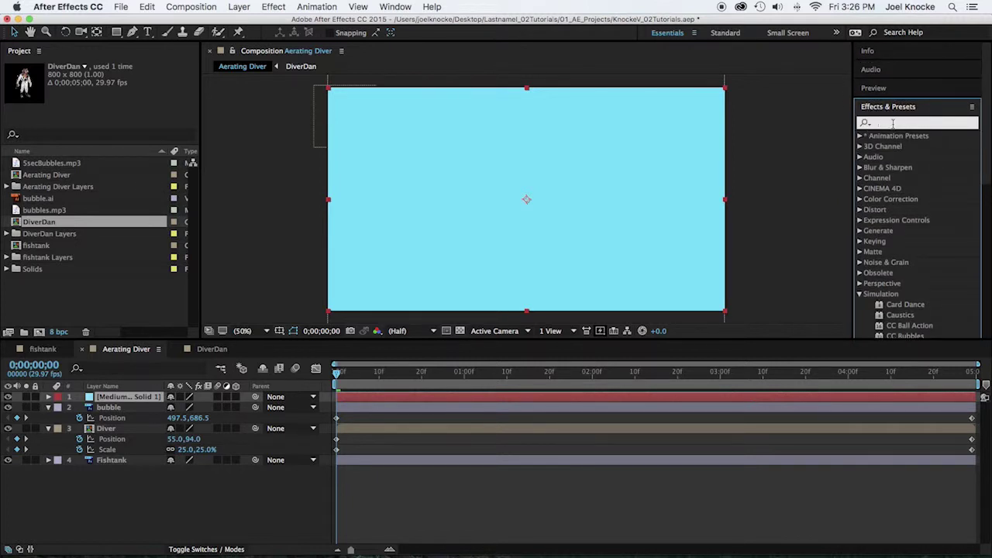
text(bubbles)
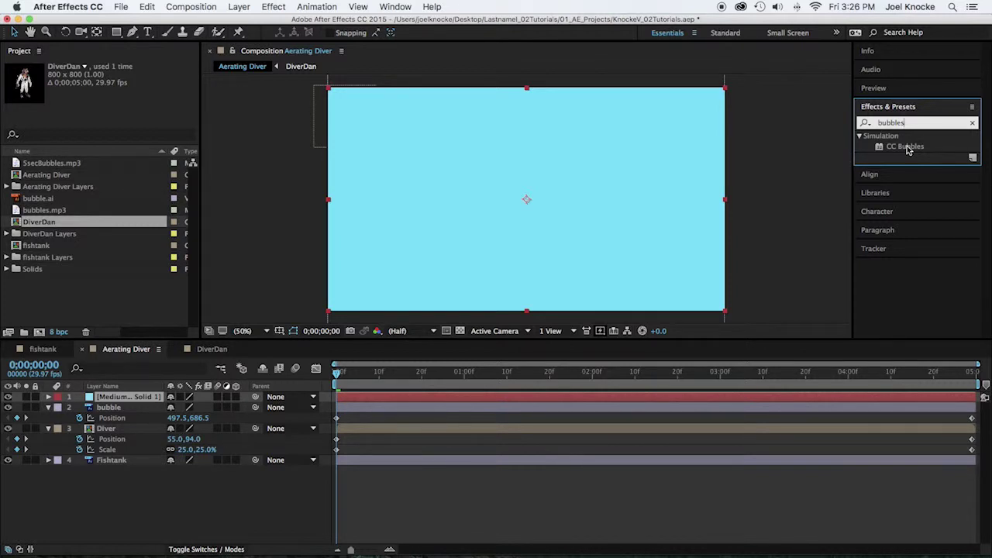
double_click(907, 147)
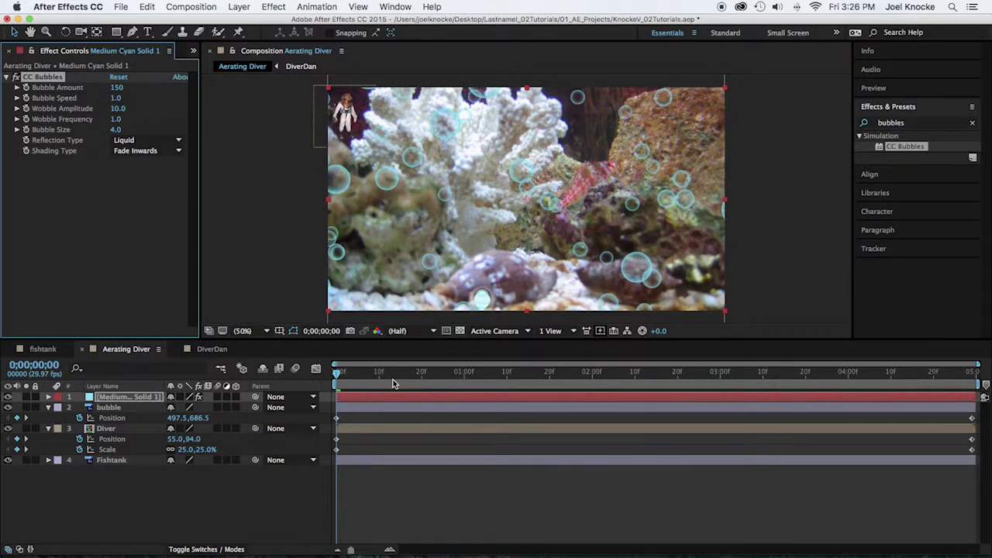
Save the project and preview the CC Bubbles effect over the diver animation, stopping near 0;00;04;15.
key(super+s)
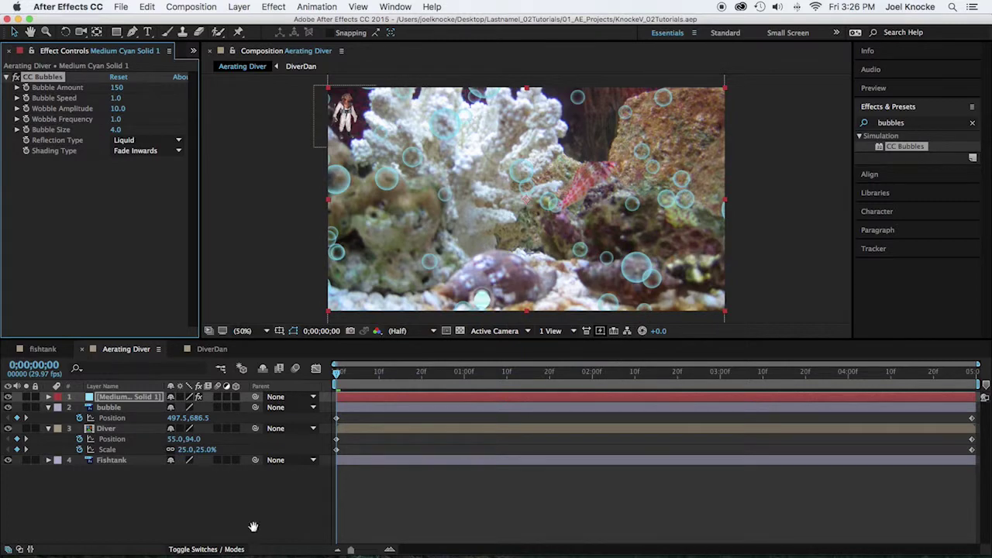
key(space)
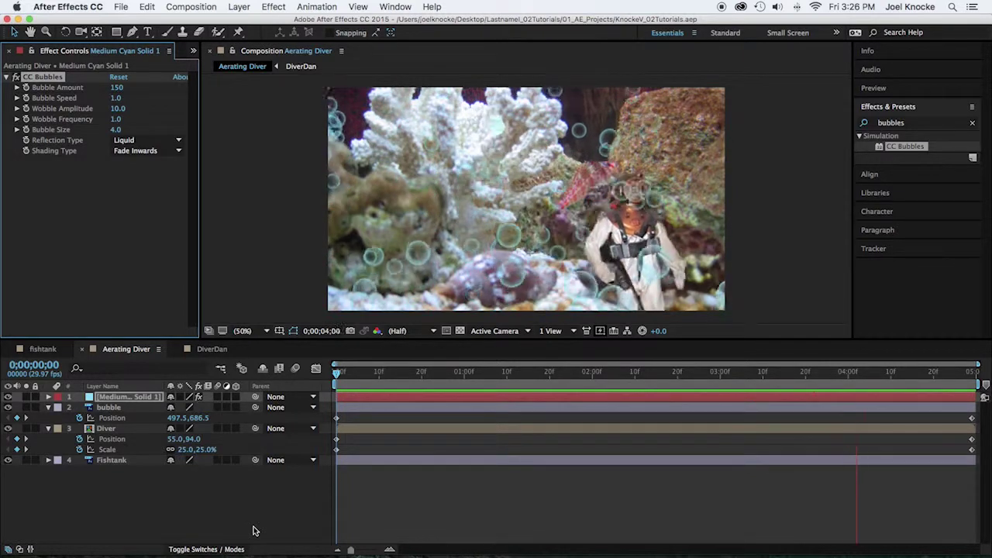
key(space)
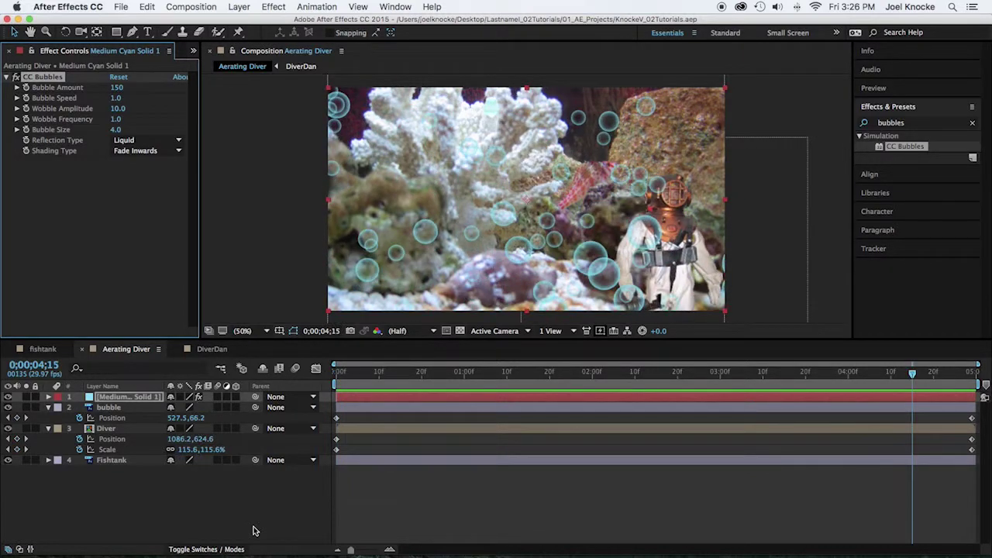
Move the cyan solid layer between the Diver and Fishtank layers, and save and preview the new layer order.
click(109, 398)
drag(109, 397, 130, 452)
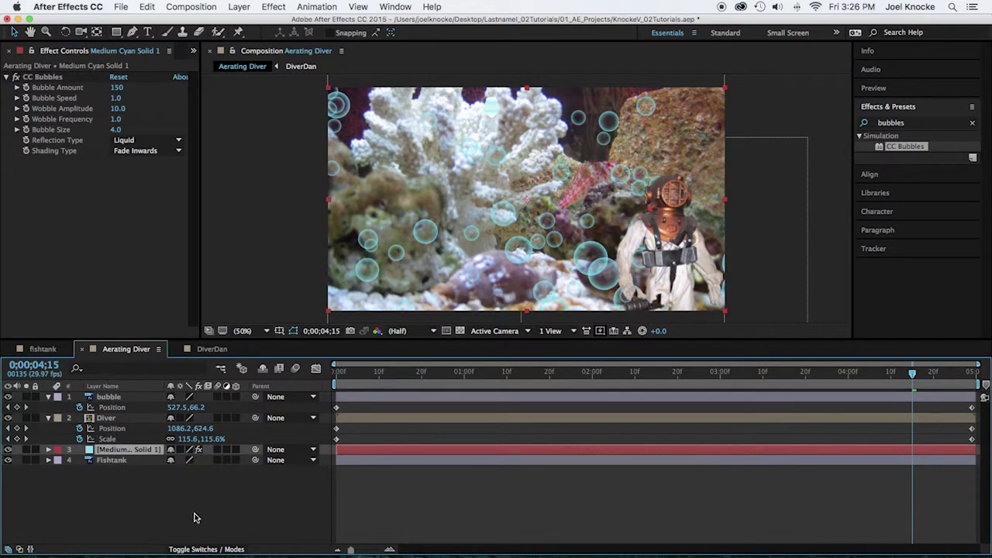
key(super+s)
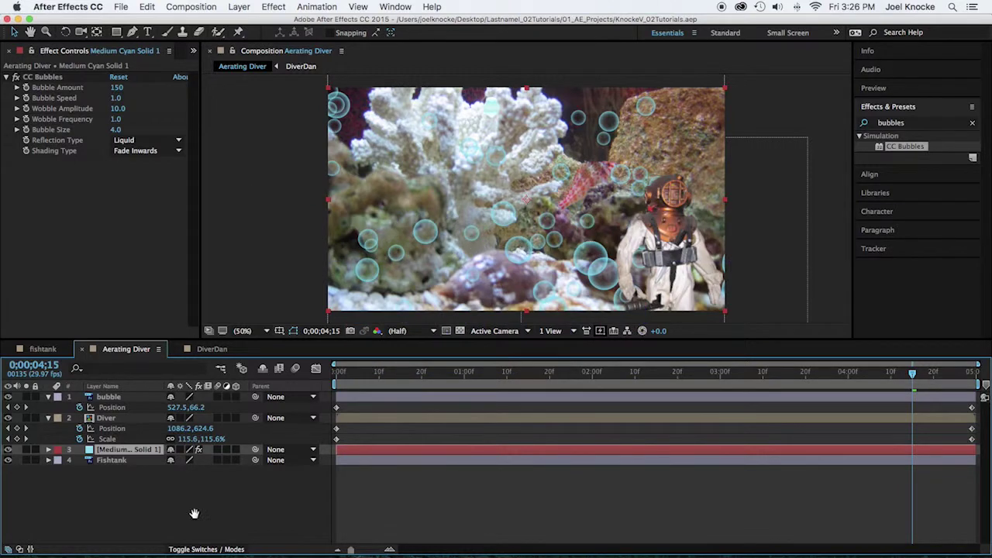
key(space)
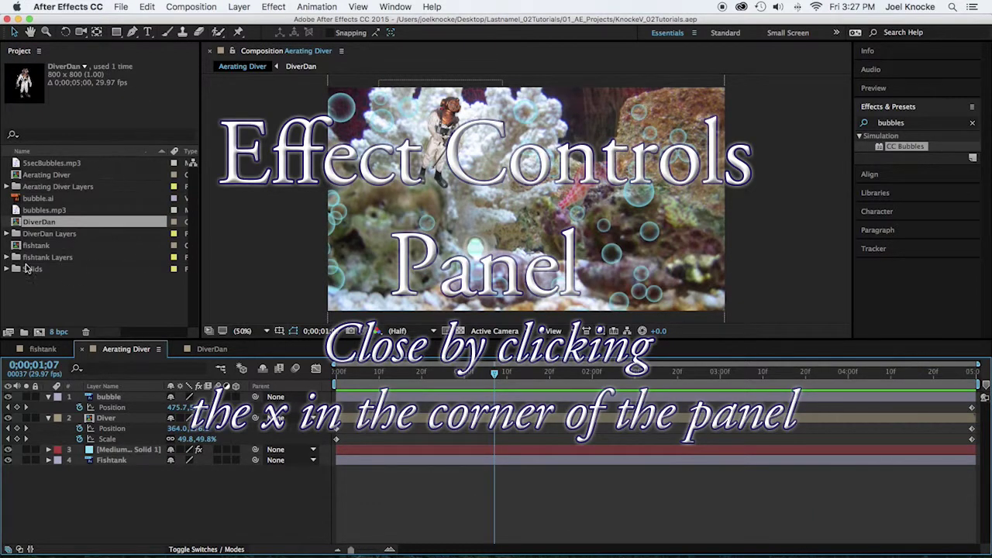
Add 5secBubbles.mp3 as a layer below Fishtank, and save and preview the composition from 0;00;00;00.
click(31, 163)
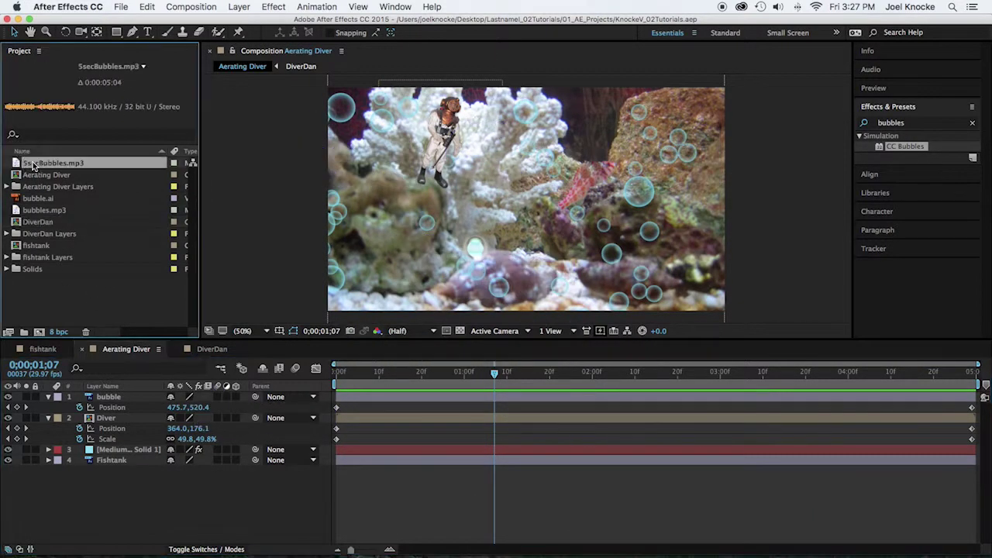
drag(33, 165, 225, 465)
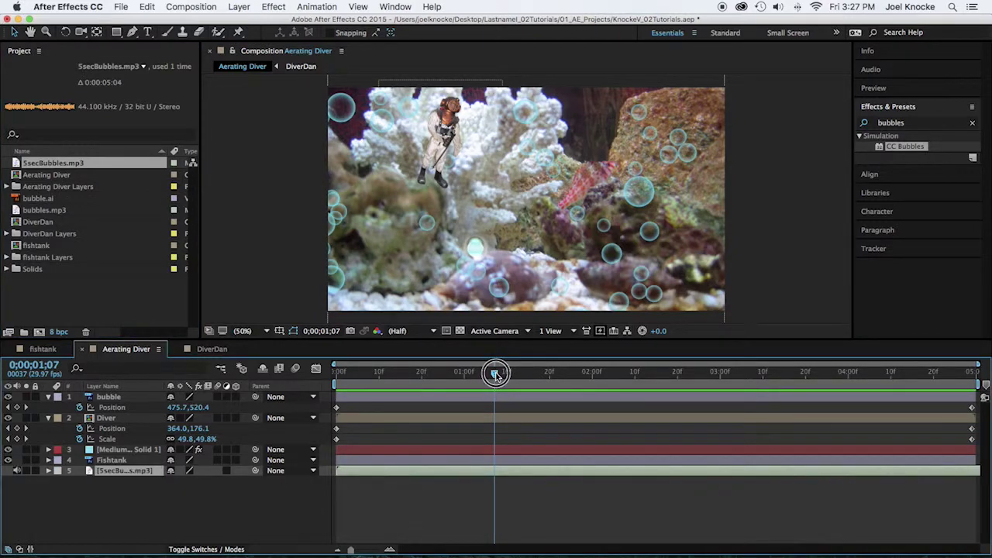
drag(494, 372, 262, 381)
key(super+s)
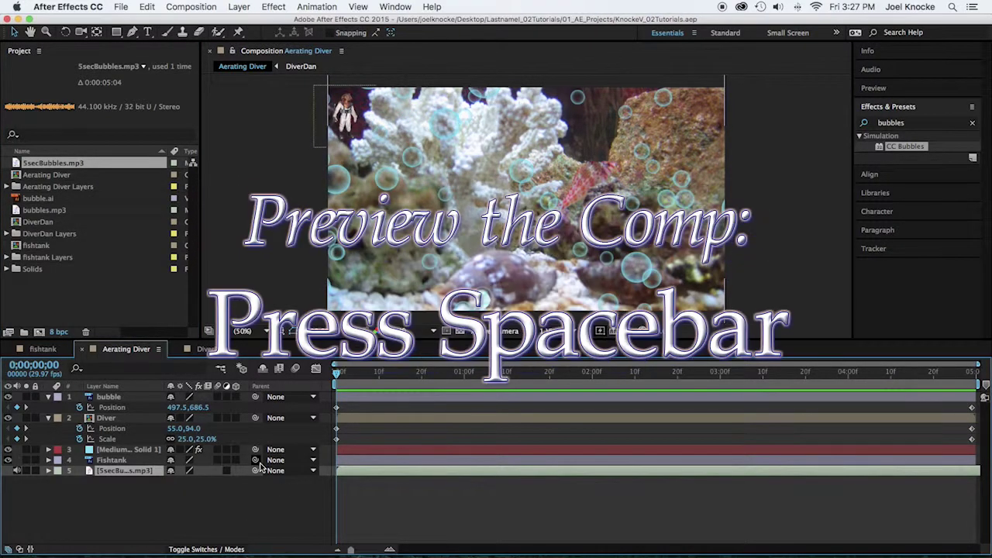
key(space)
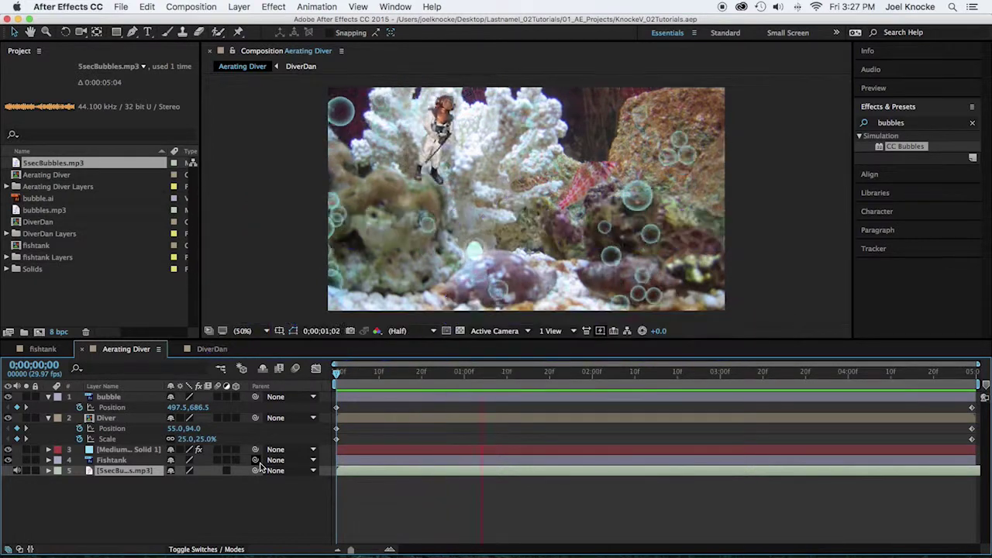